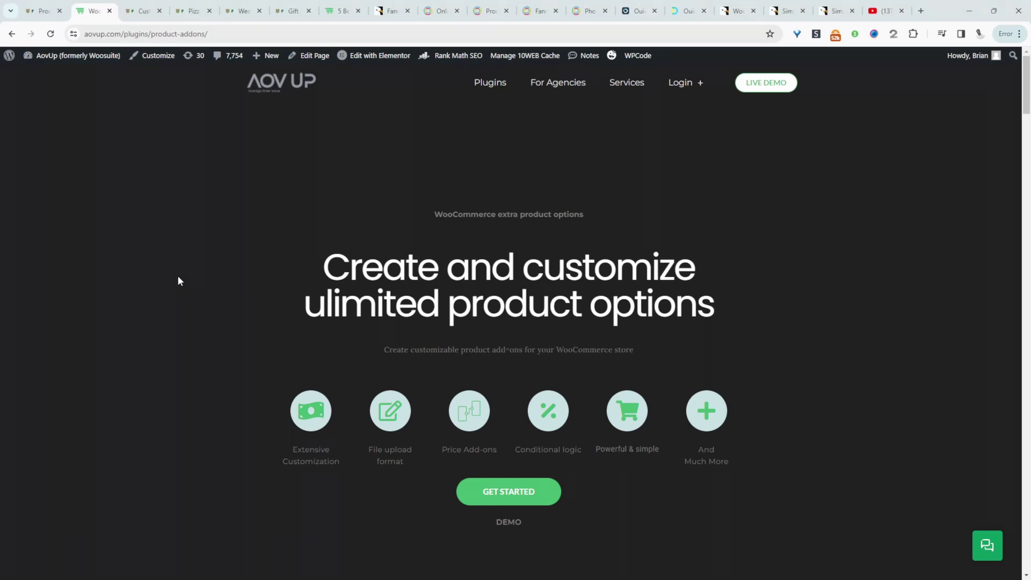
- View the hoodie's back design area, then configure the wedding album as 11×8, Hard cover-Matte with a personal message
key("ctrl+Tab")
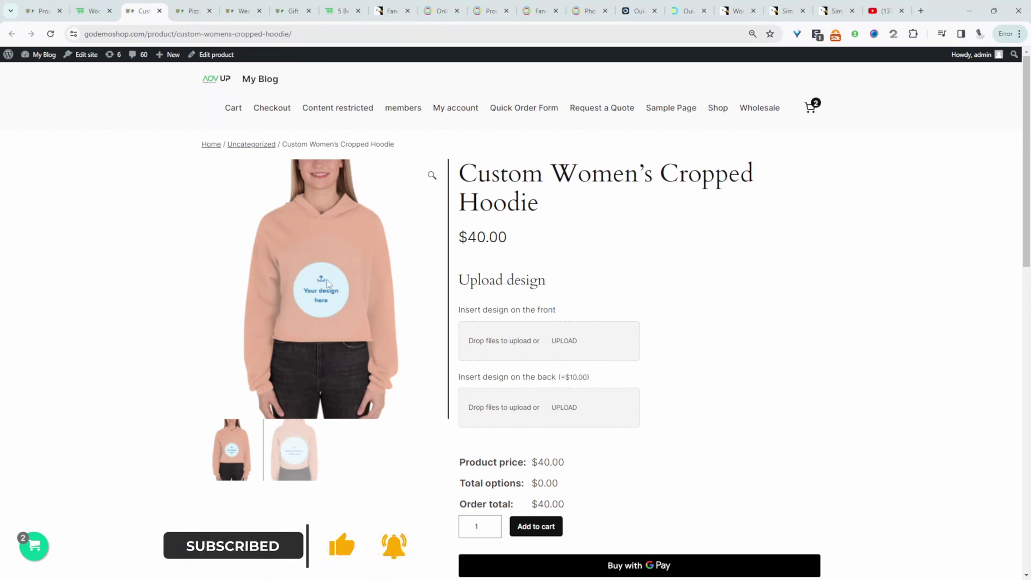
left_click(293, 450)
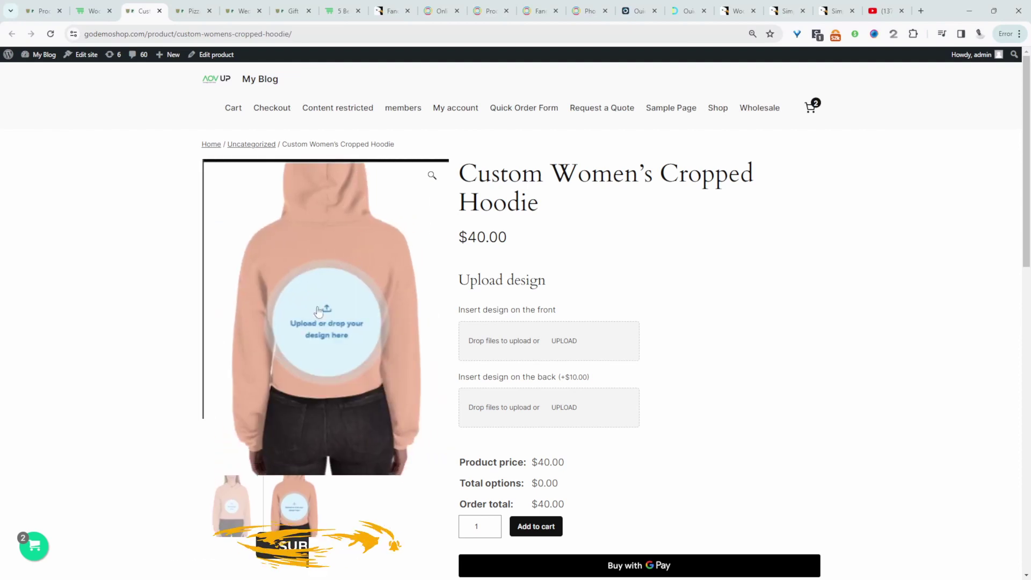
left_click(242, 10)
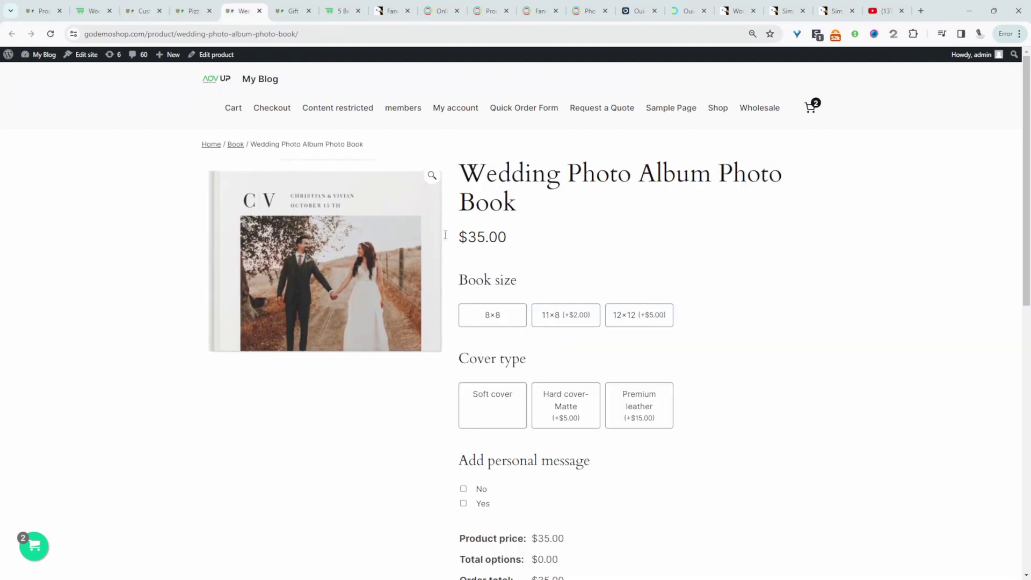
left_click(556, 321)
left_click(578, 412)
scroll(577, 412, "down", 2)
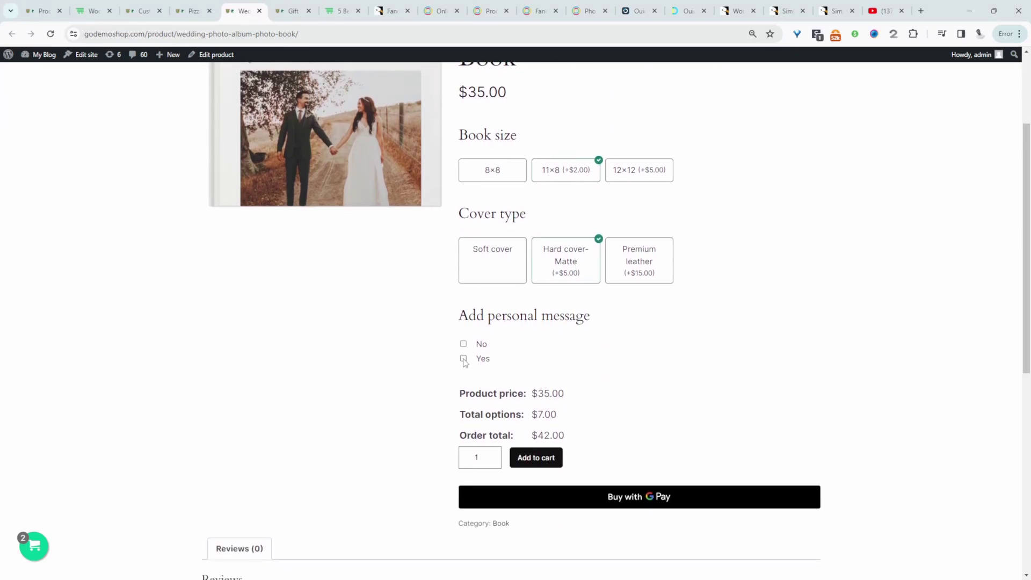
left_click(464, 358)
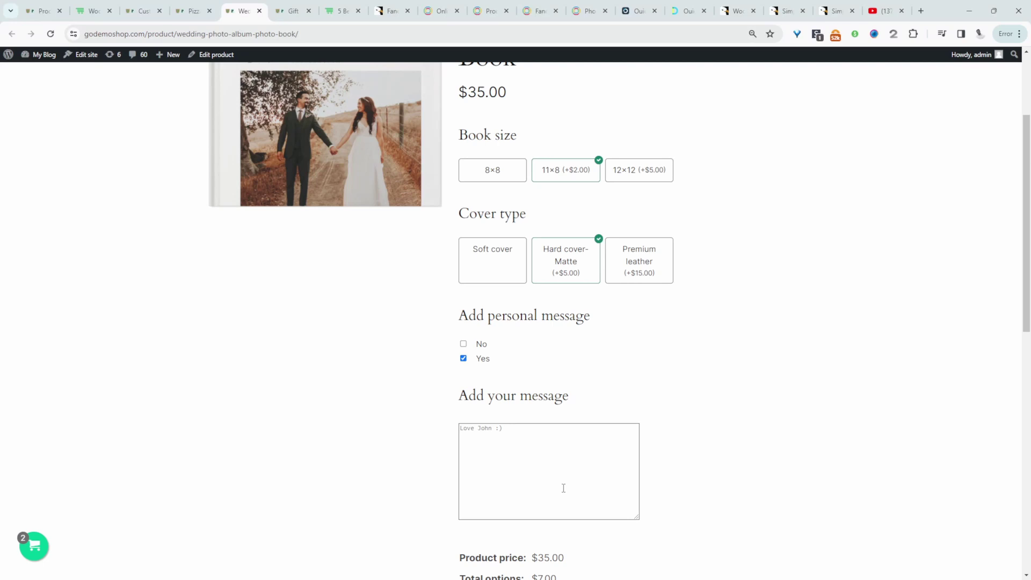
left_click(530, 456)
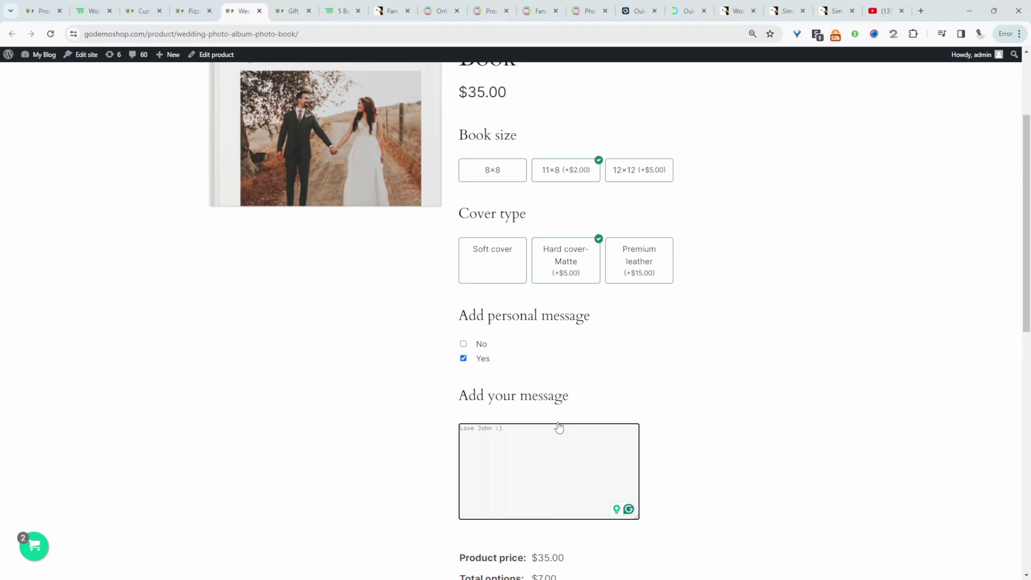
- Personalise the gift box with a red colour and start writing its message
left_click(292, 11)
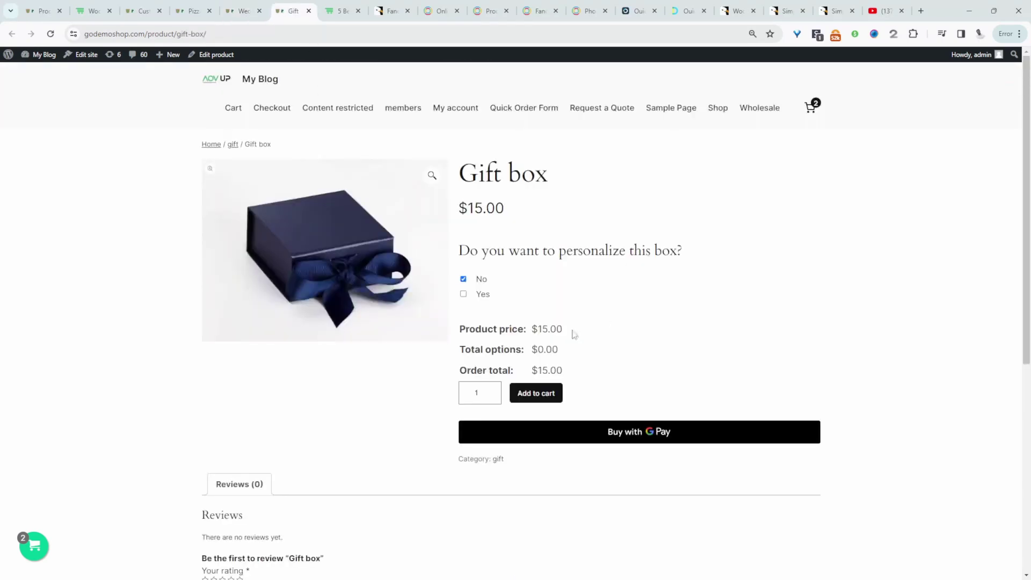
left_click(463, 294)
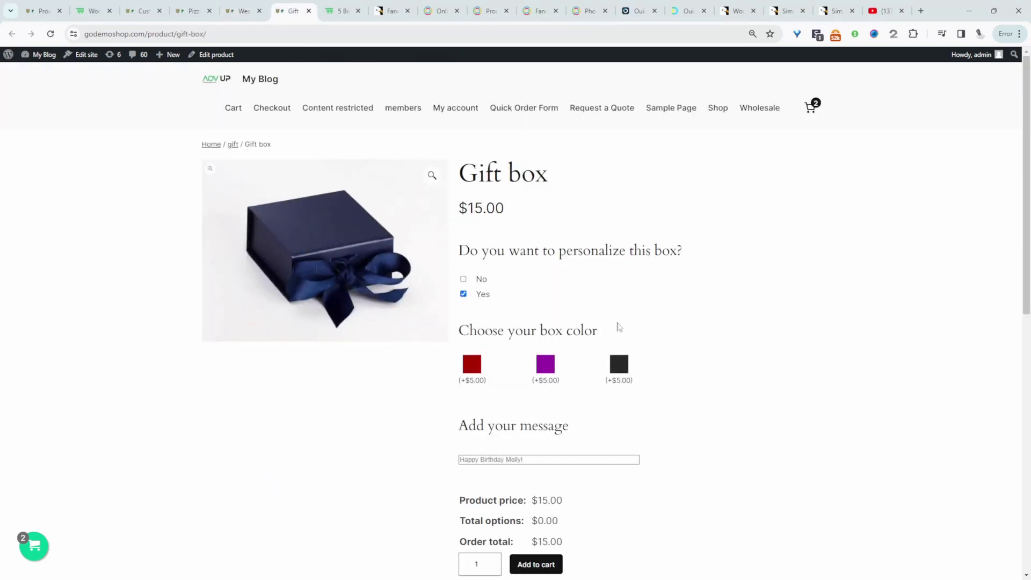
left_click(471, 363)
left_click(491, 459)
type("asfasdf")
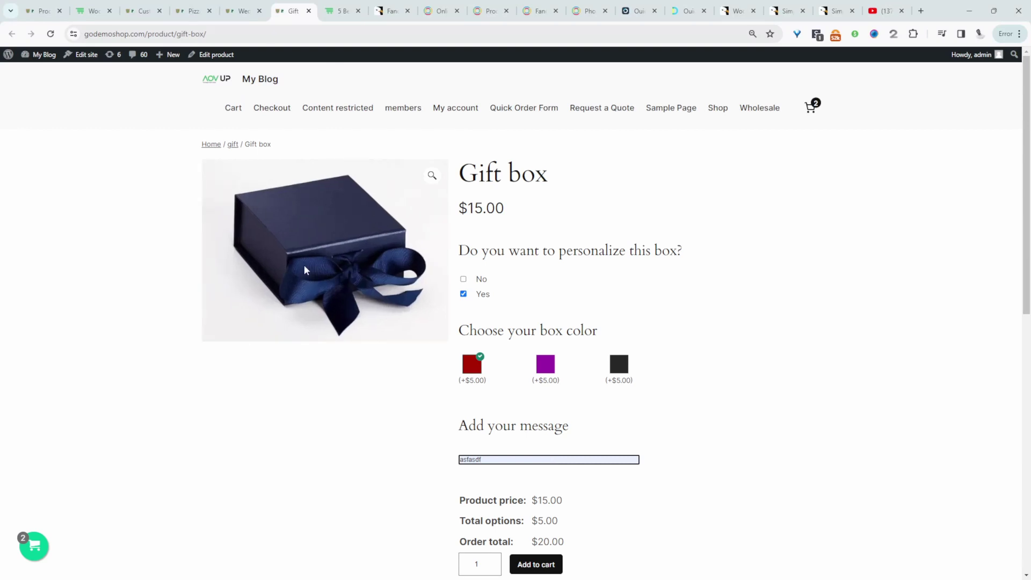
- Edit the wedding book option set in Product Add-ons admin and view the addable option types
left_click(41, 11)
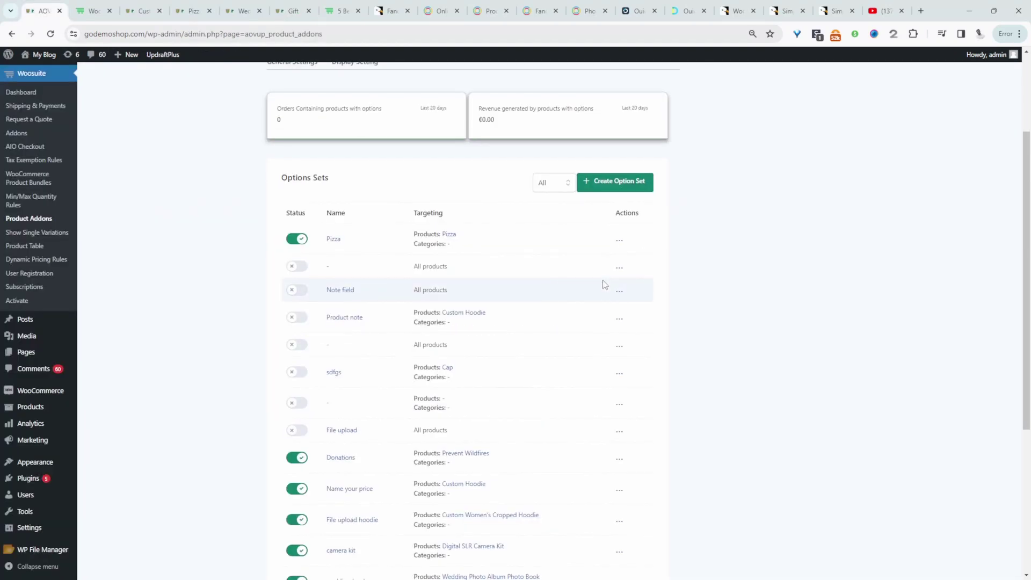
scroll(604, 284, "down", 2)
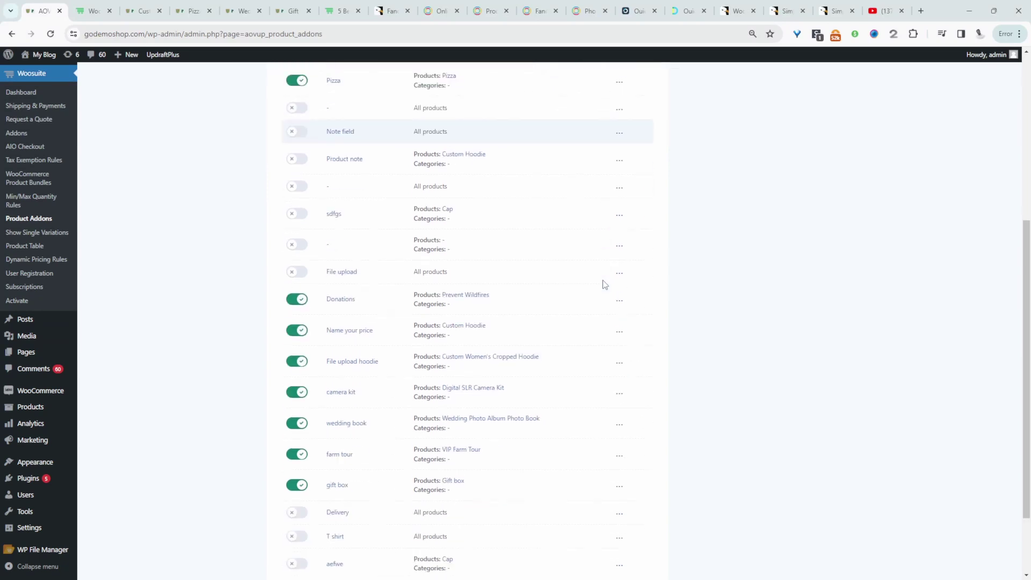
scroll(580, 323, "down", 1)
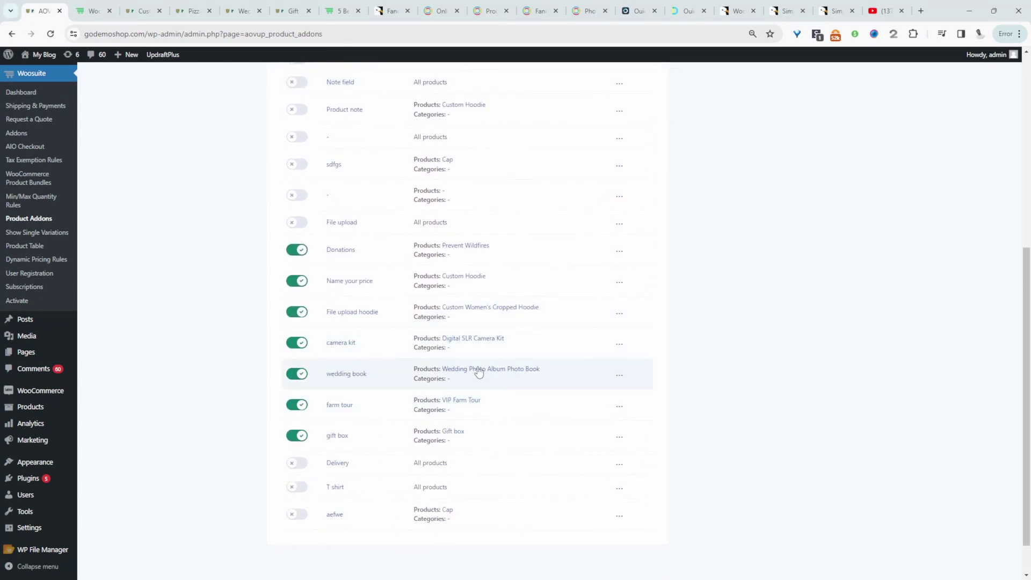
left_click(359, 374)
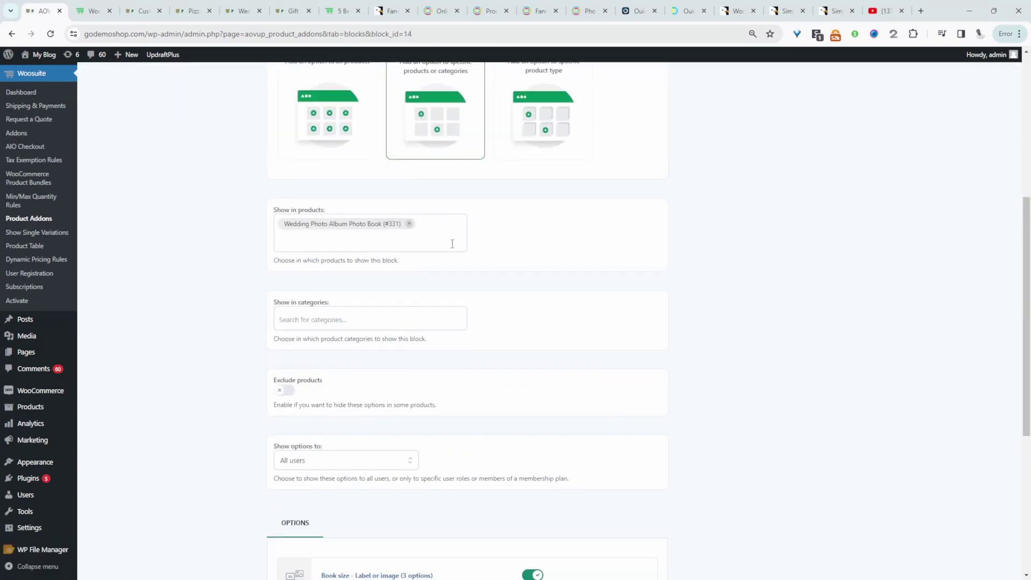
scroll(483, 194, "down", 2)
scroll(456, 191, "down", 1)
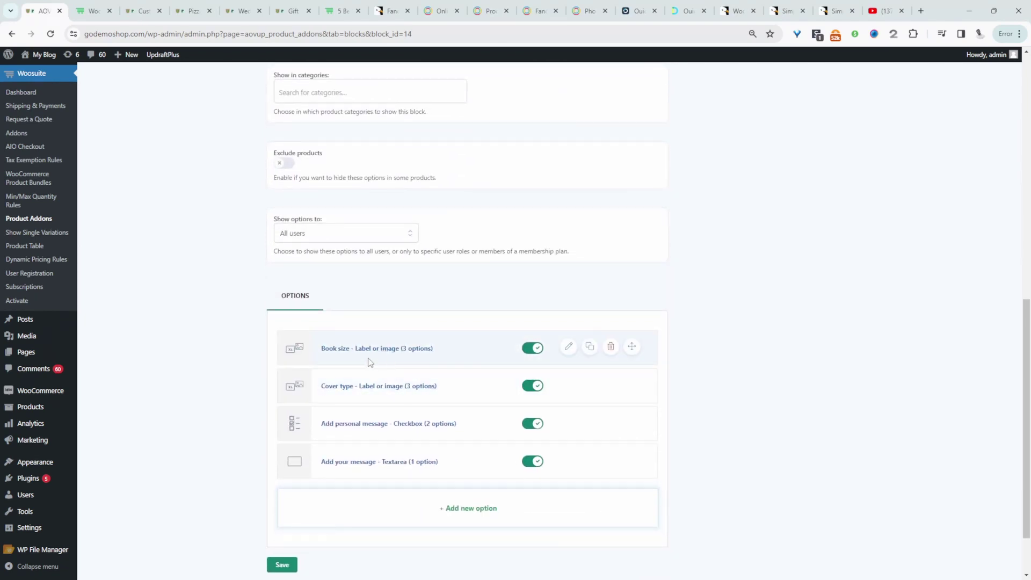
left_click(471, 509)
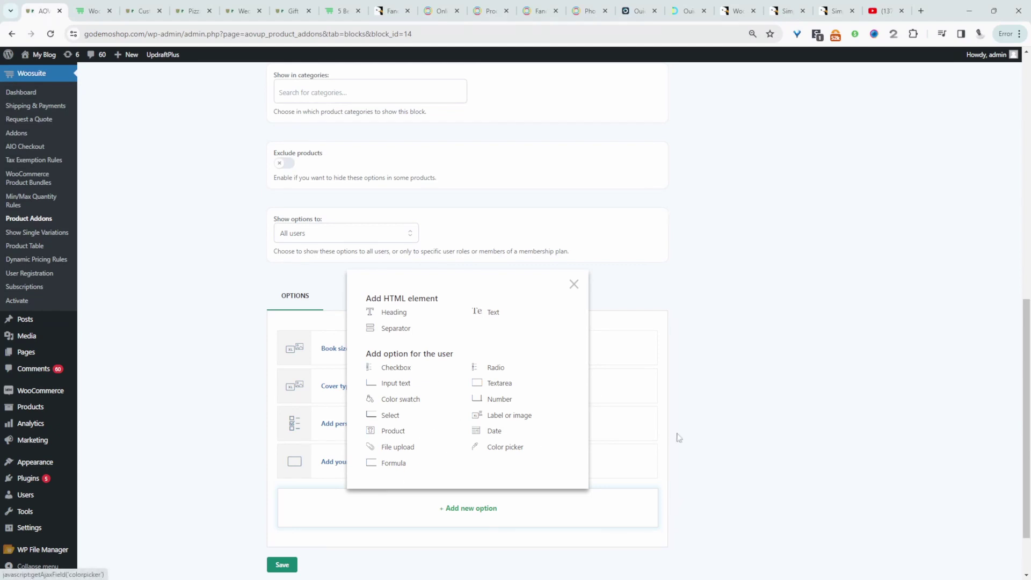
scroll(613, 361, "up", 3)
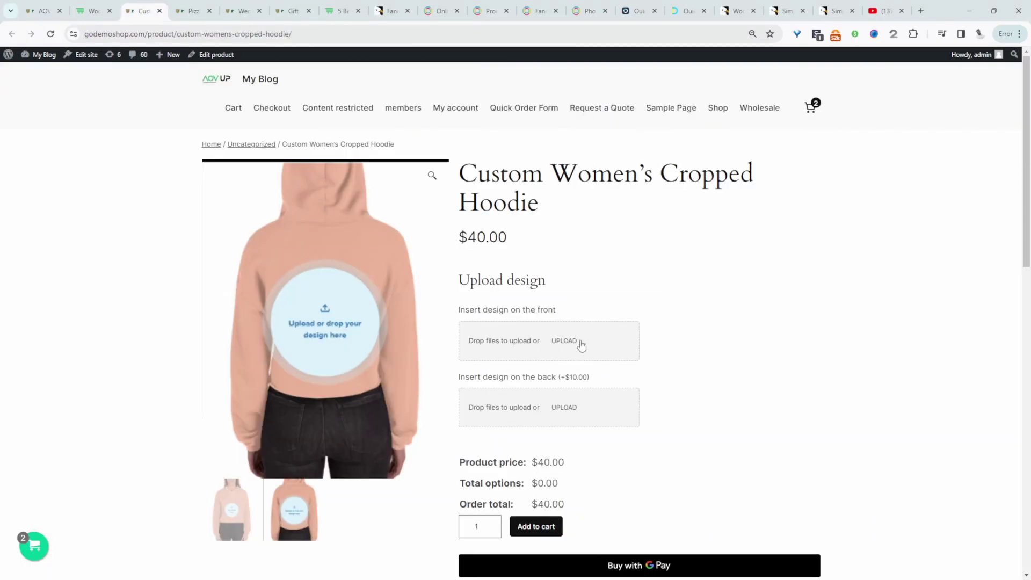
- Upload the screenshot as the hoodie's front design, then move to the Fancy Product Designer CodeCanyon listing
left_click(579, 346)
double_click(179, 111)
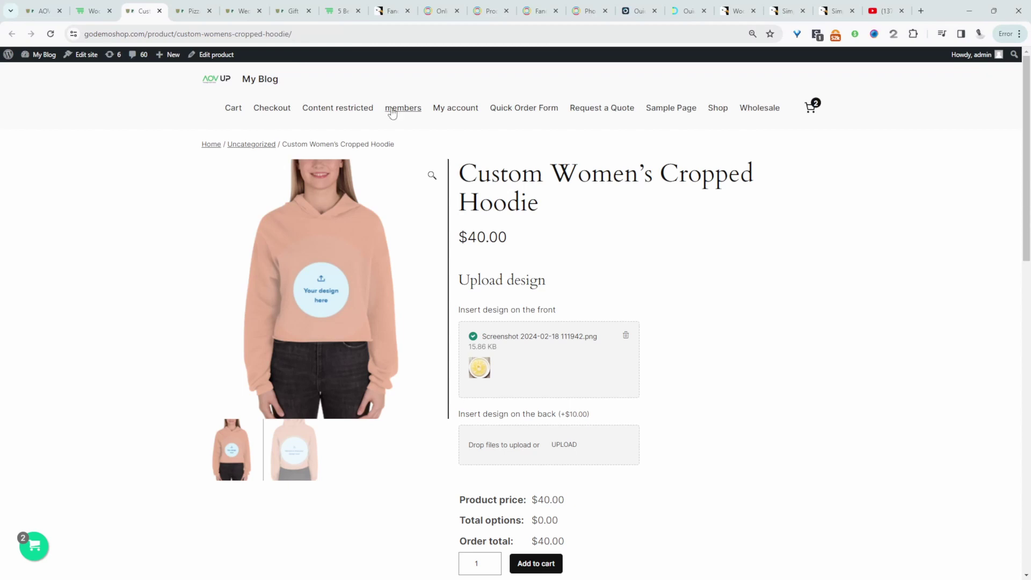
left_click(392, 11)
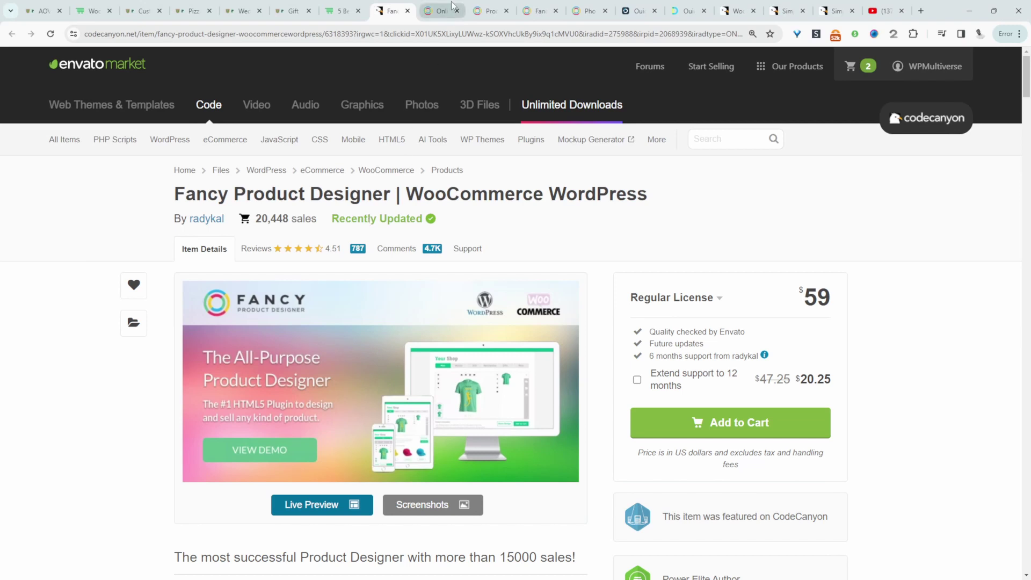
- Launch the Phone Cases demo in the full-screen designer and swap in a different case model
left_click(450, 12)
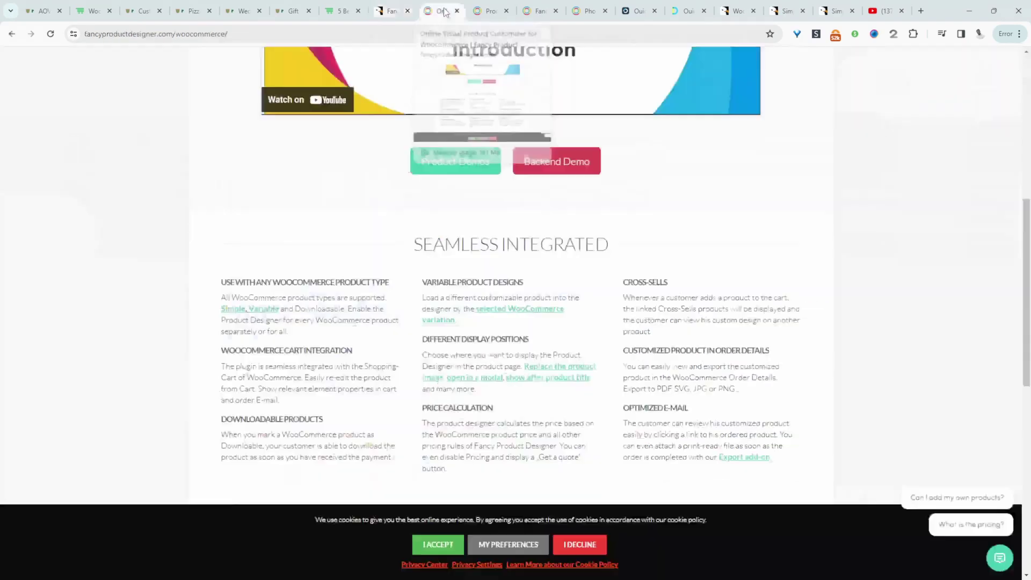
left_click(484, 14)
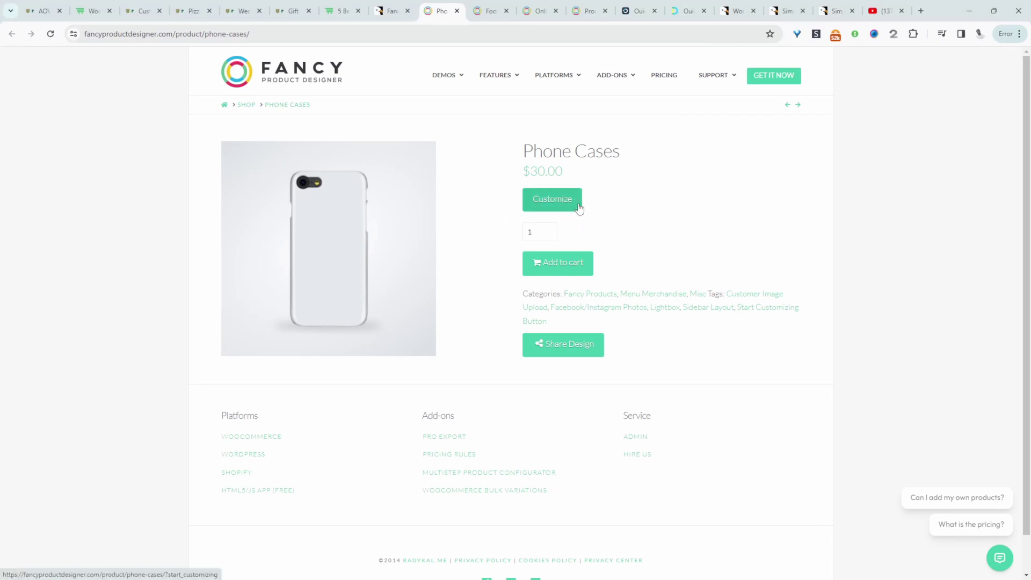
left_click(555, 207)
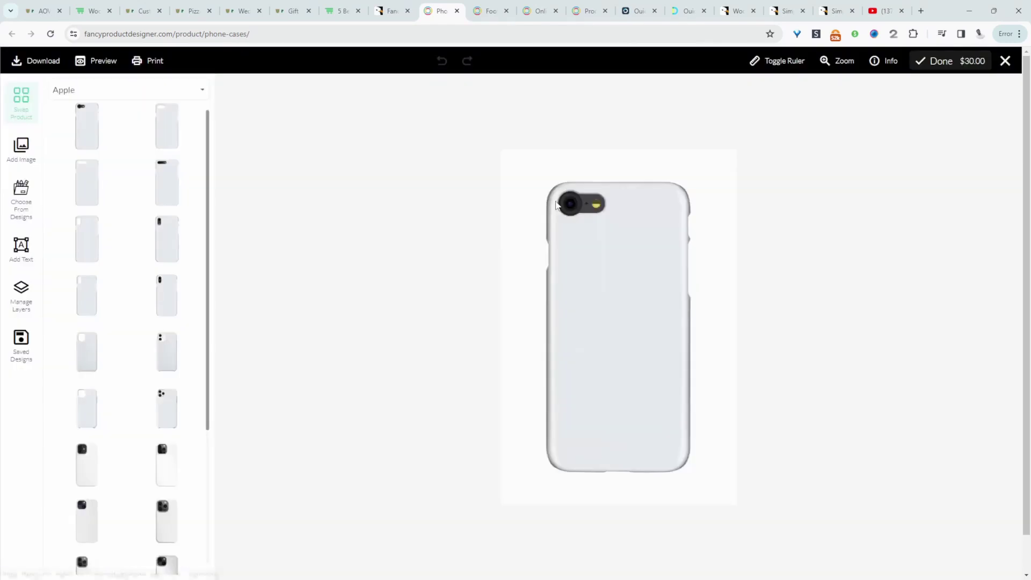
left_click(87, 238)
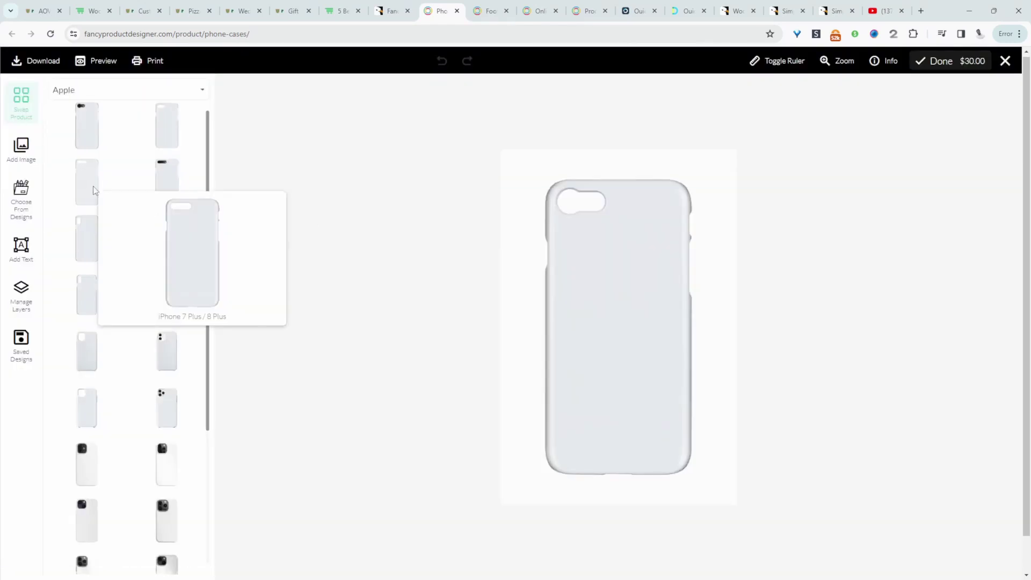
- Place the uploaded fruit photo on the phone case, glance at text options, then move to the Football Jersey designer
left_click(33, 157)
left_click(125, 132)
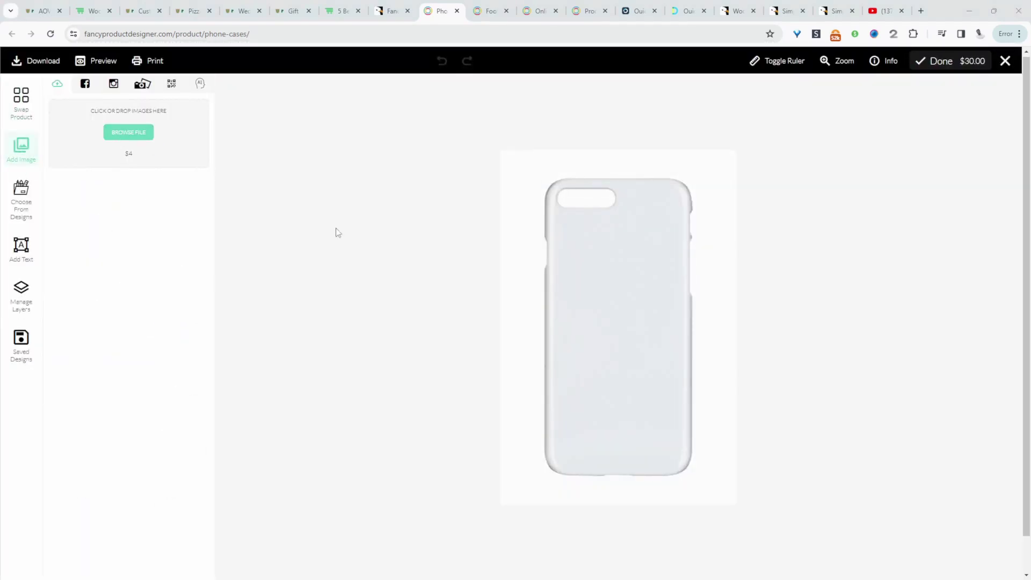
double_click(172, 113)
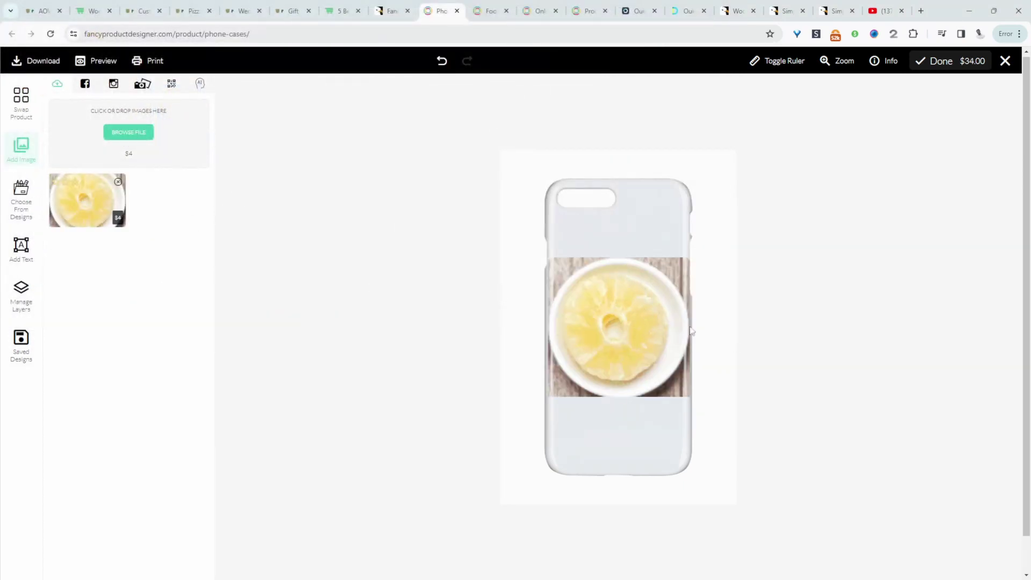
left_click(22, 249)
left_click(21, 146)
key("ctrl+Tab")
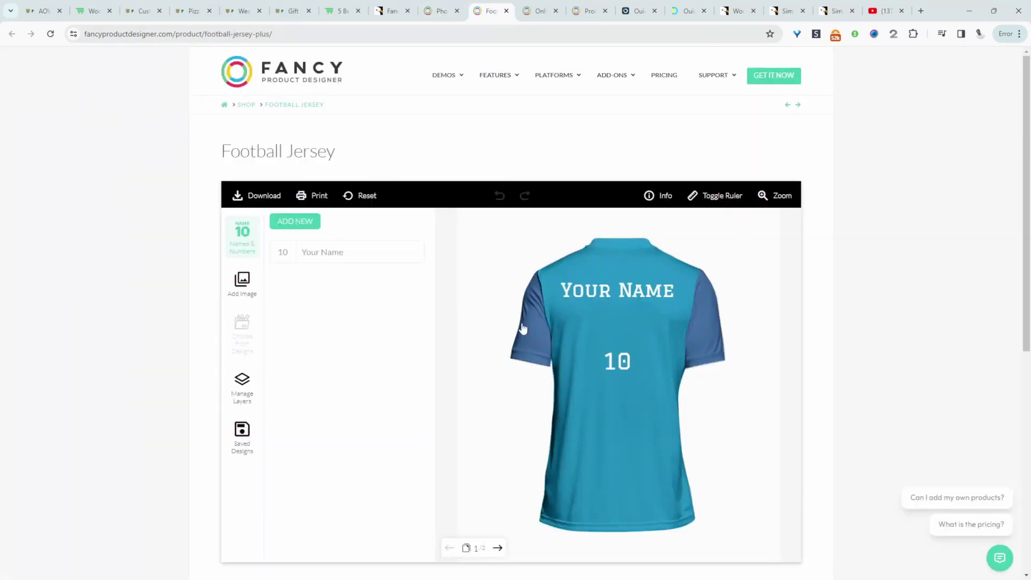
scroll(523, 327, "down", 1)
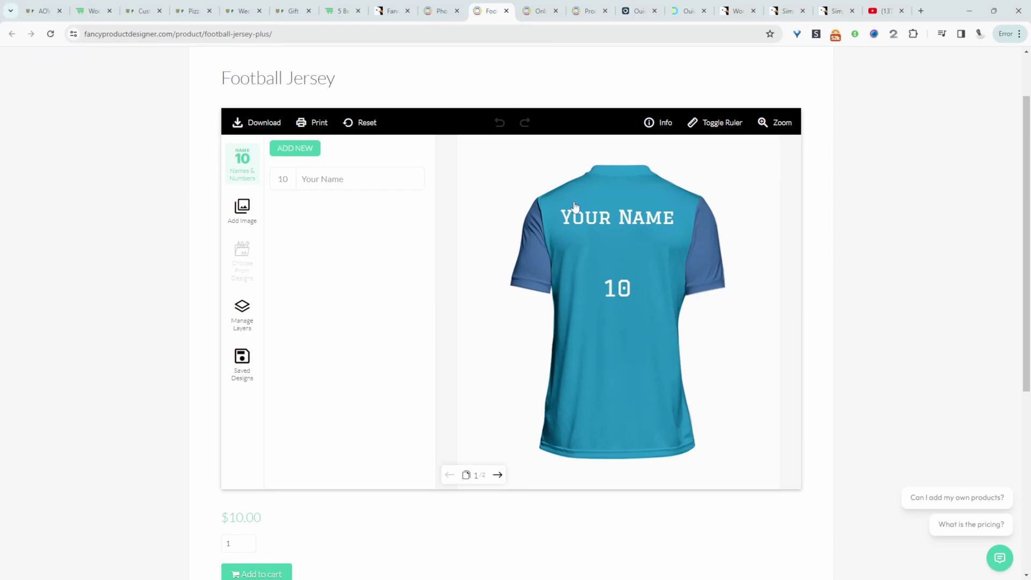
- Inspect the sneaker's base, brand text, eyelets and laces layers in Product Builder, then list the designer products
left_click(585, 10)
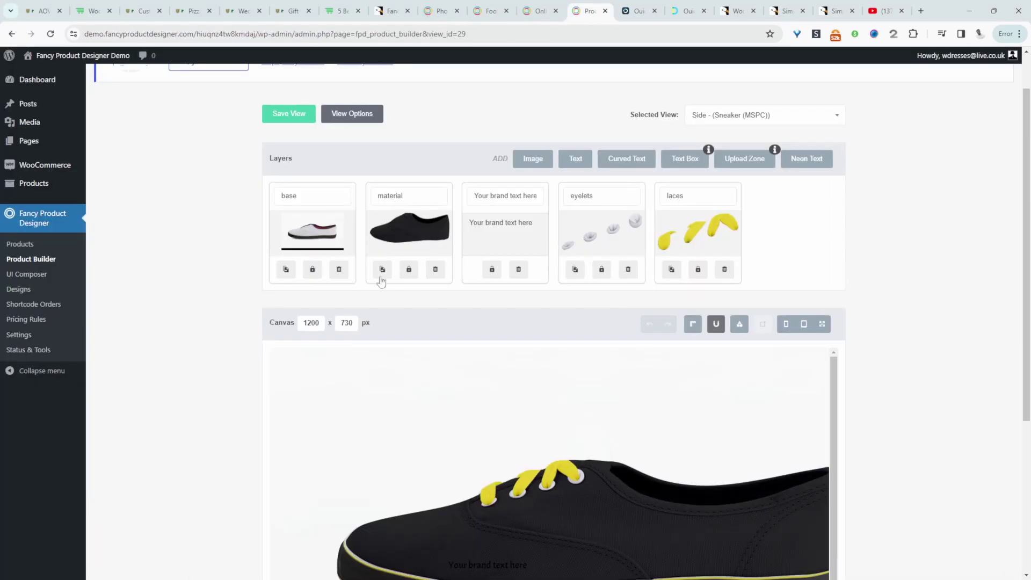
scroll(931, 307, "down", 3)
scroll(931, 308, "up", 3)
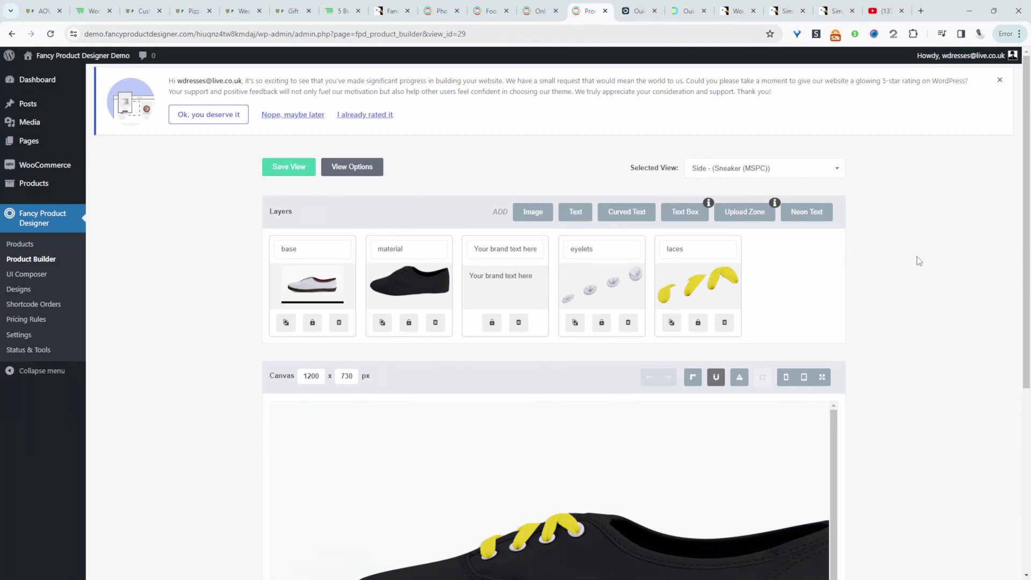
left_click(322, 286)
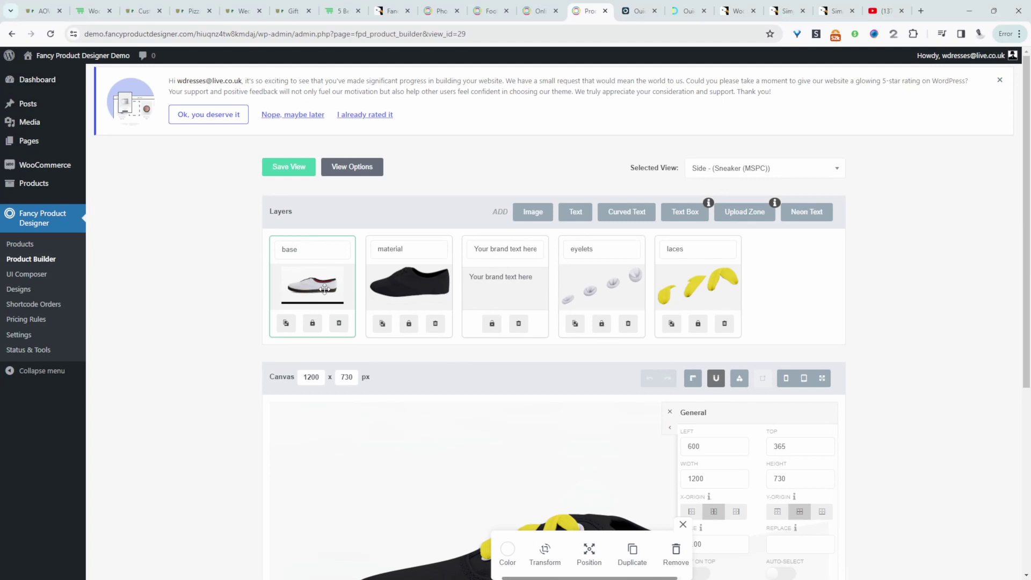
scroll(324, 287, "down", 1)
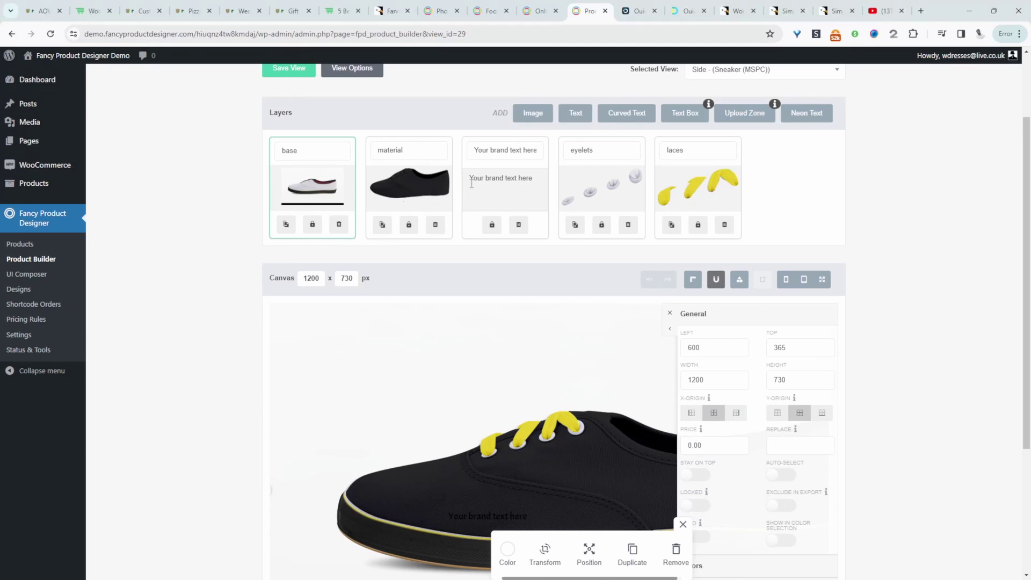
left_click(495, 177)
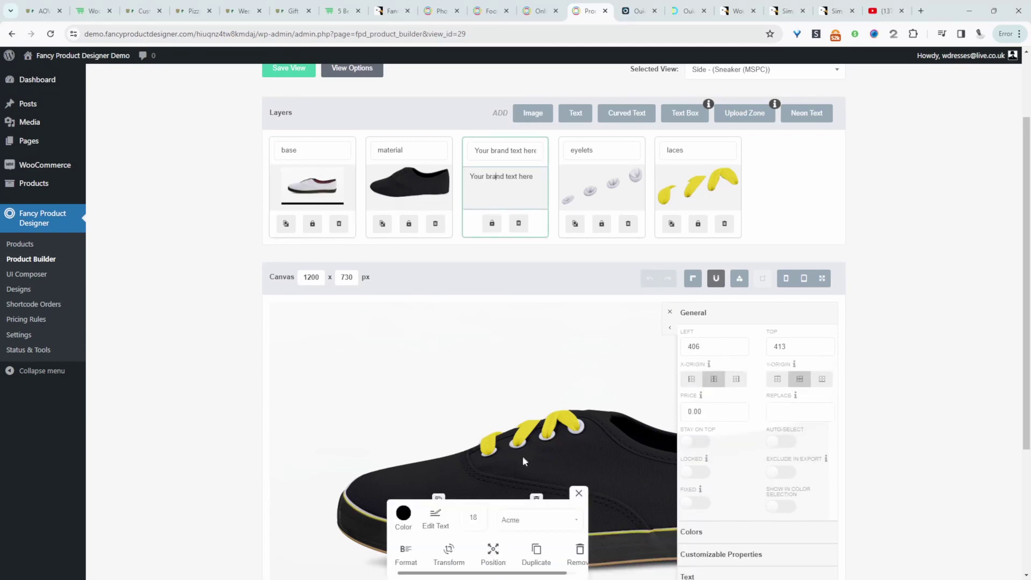
scroll(472, 445, "down", 2)
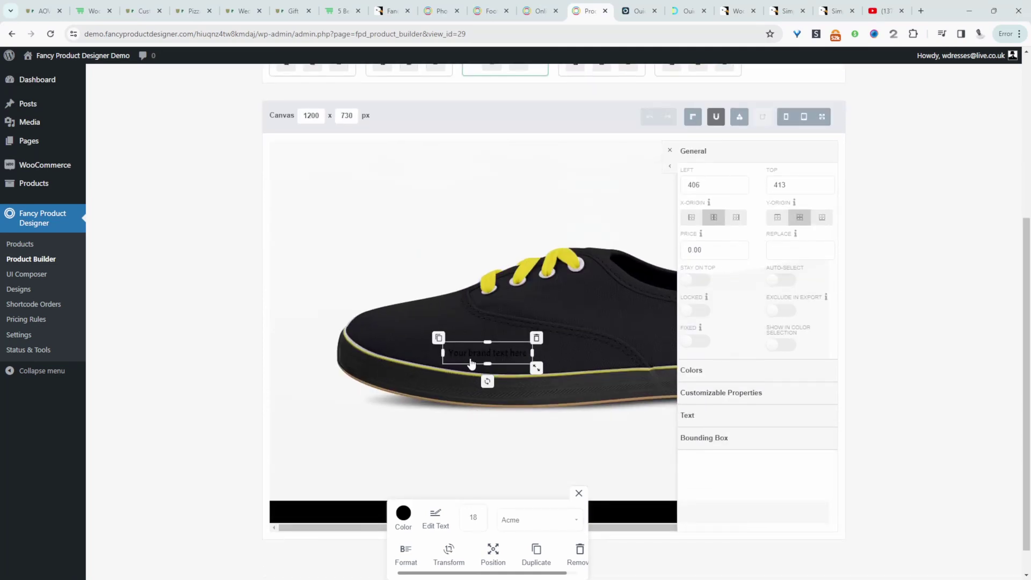
scroll(483, 355, "up", 2)
left_click(637, 226)
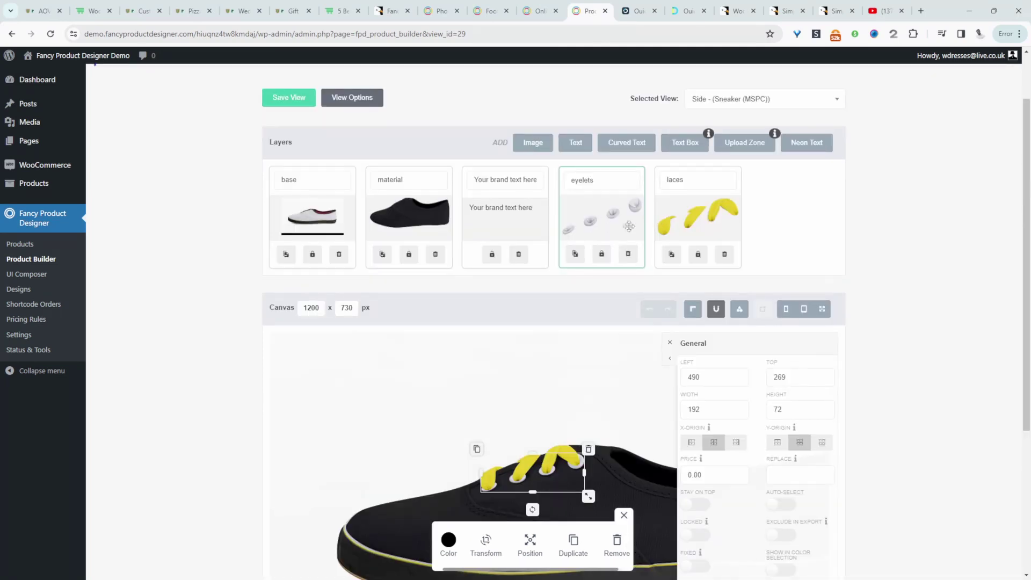
left_click(685, 214)
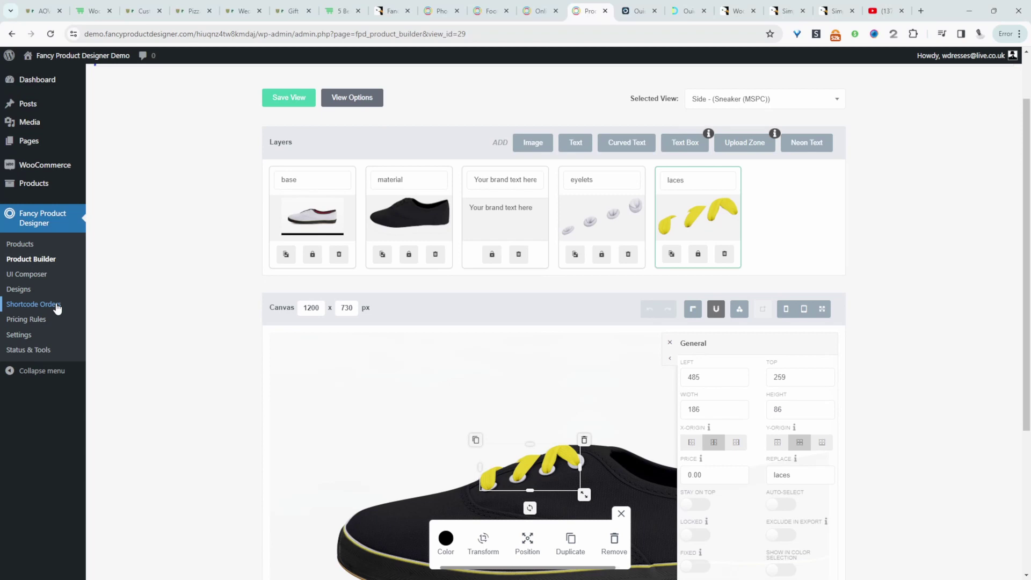
left_click(20, 243)
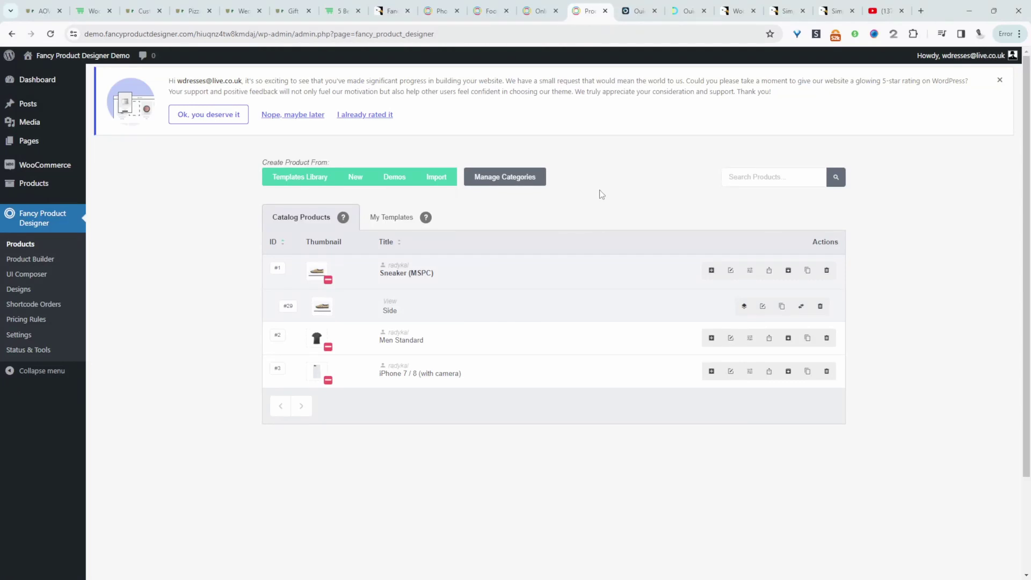
- Highlight the WooCommerce Custom Product Designer listing title and its $50 licence price
left_click(735, 10)
scroll(435, 253, "down", 1)
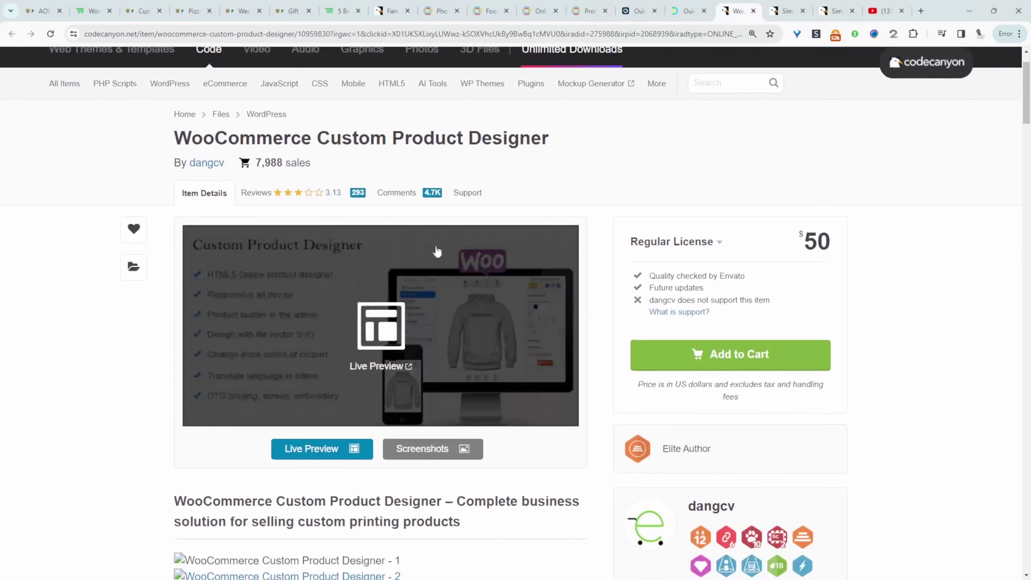
left_click_drag(290, 136, 589, 147)
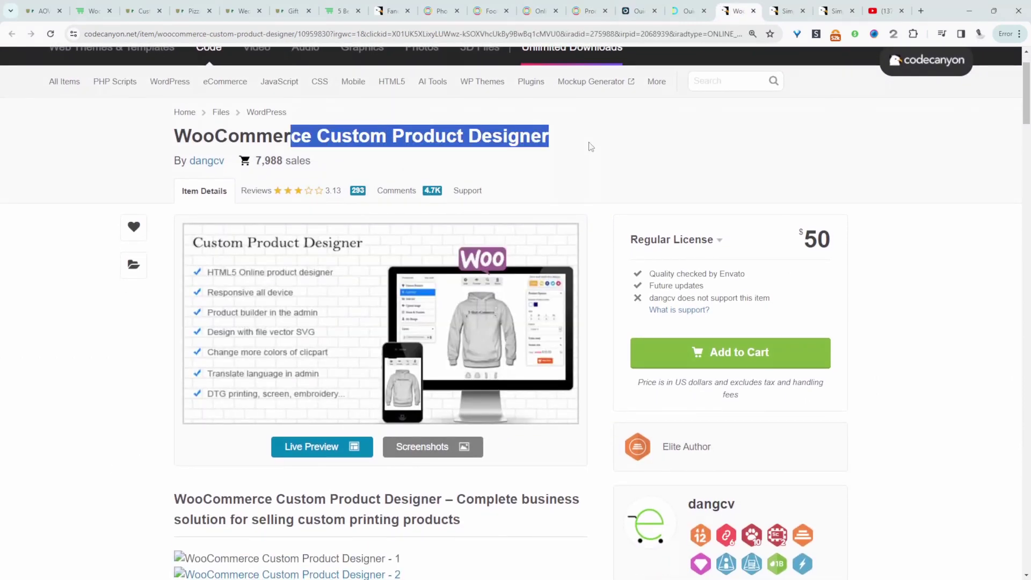
scroll(471, 156, "down", 2)
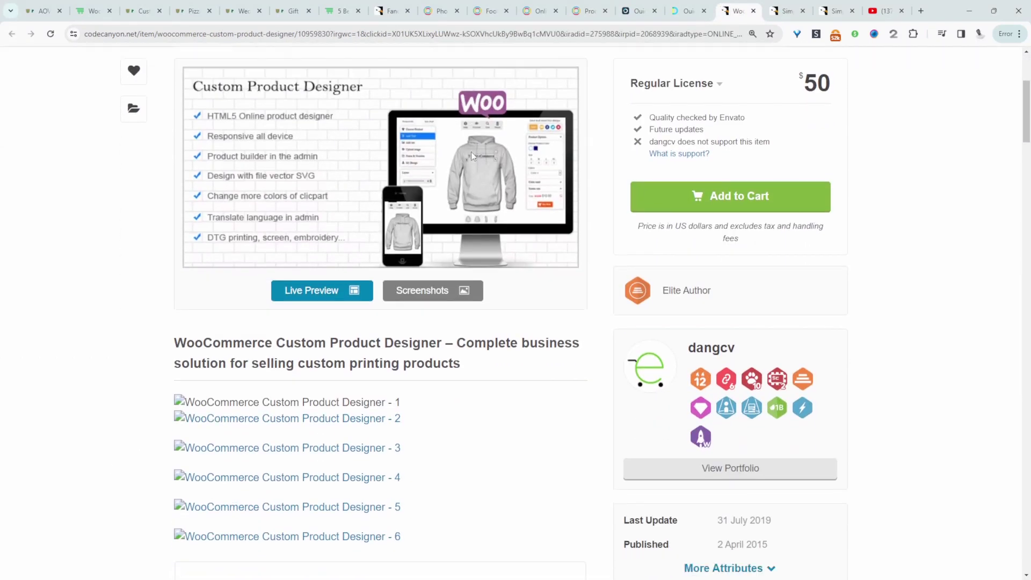
scroll(471, 151, "down", 1)
scroll(472, 153, "up", 3)
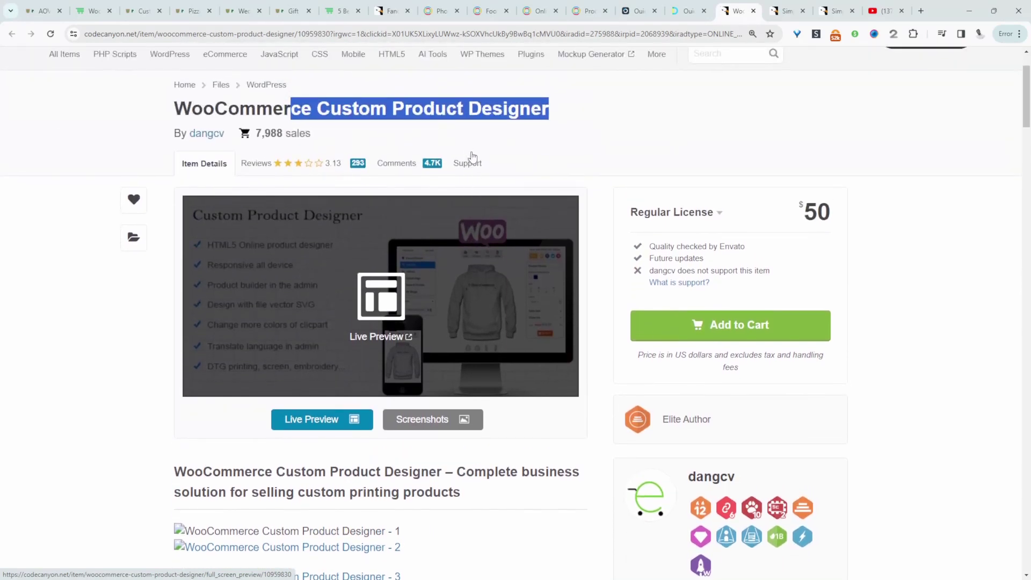
scroll(544, 149, "up", 1)
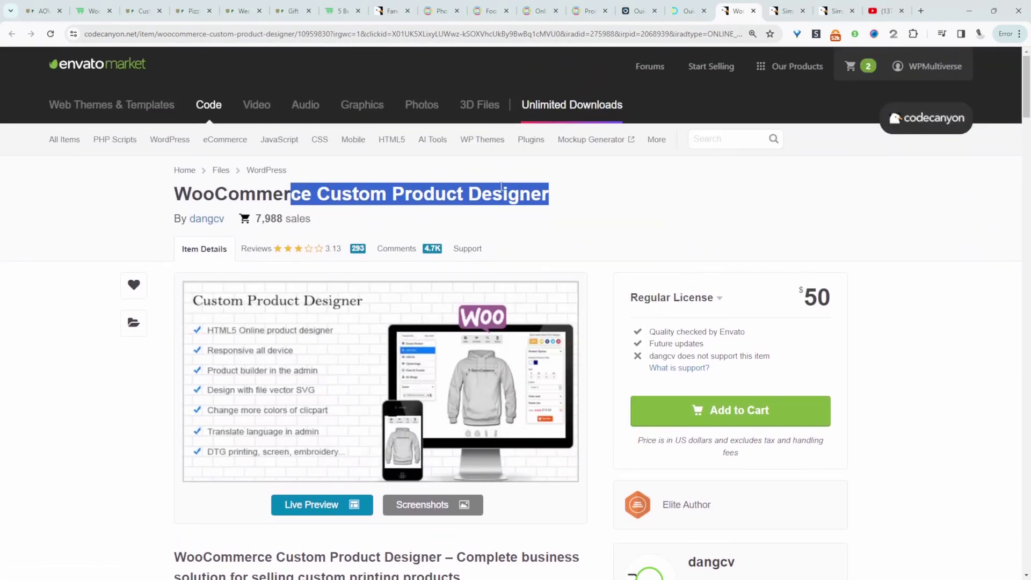
scroll(562, 214, "down", 2)
scroll(829, 177, "up", 1)
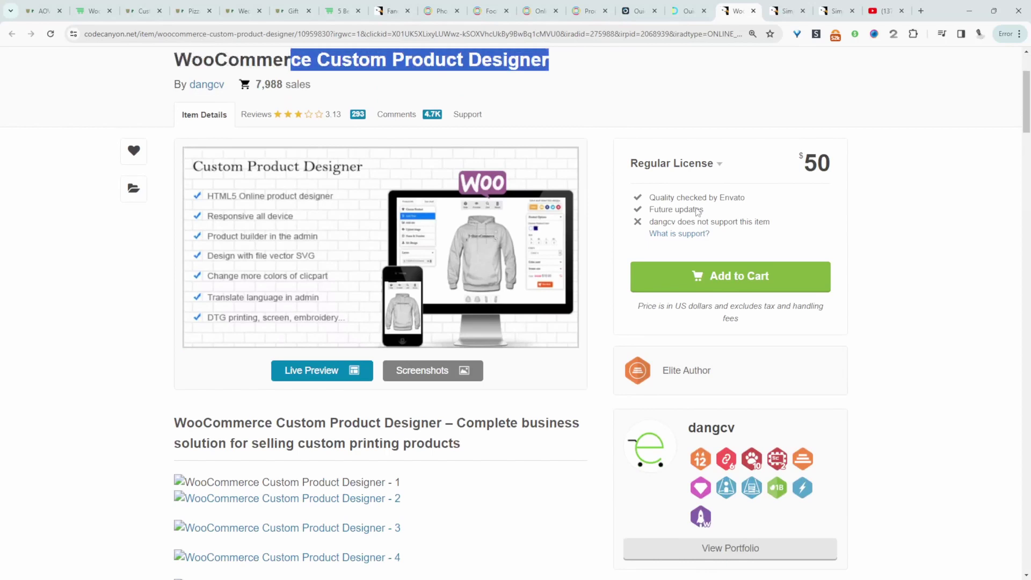
double_click(829, 177)
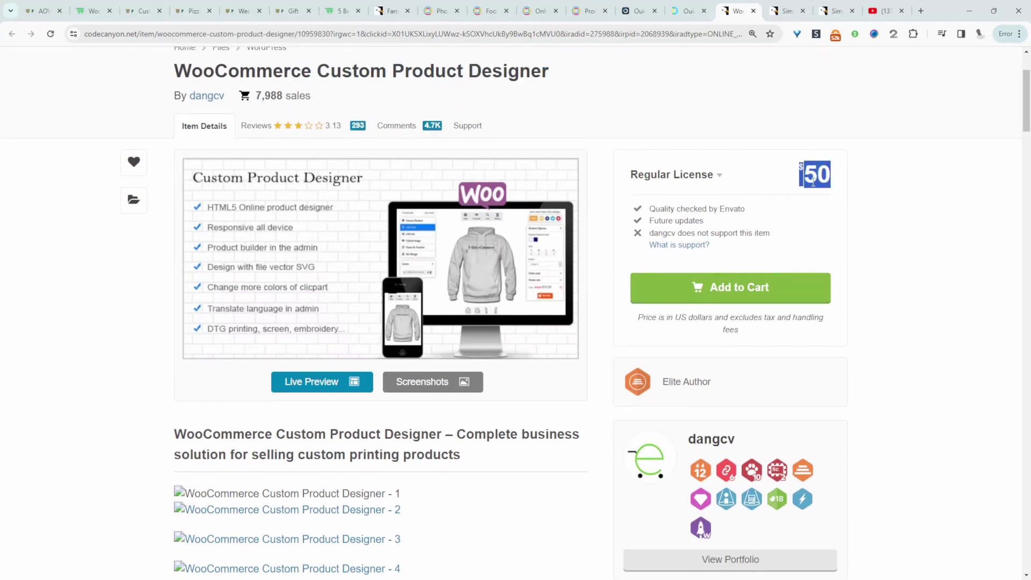
scroll(482, 395, "down", 1)
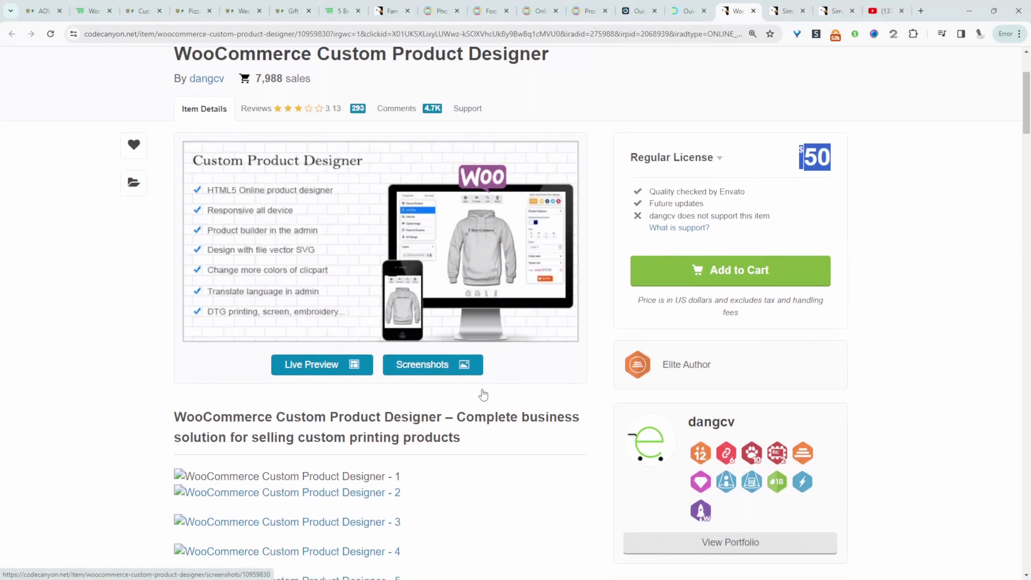
scroll(490, 386, "down", 1)
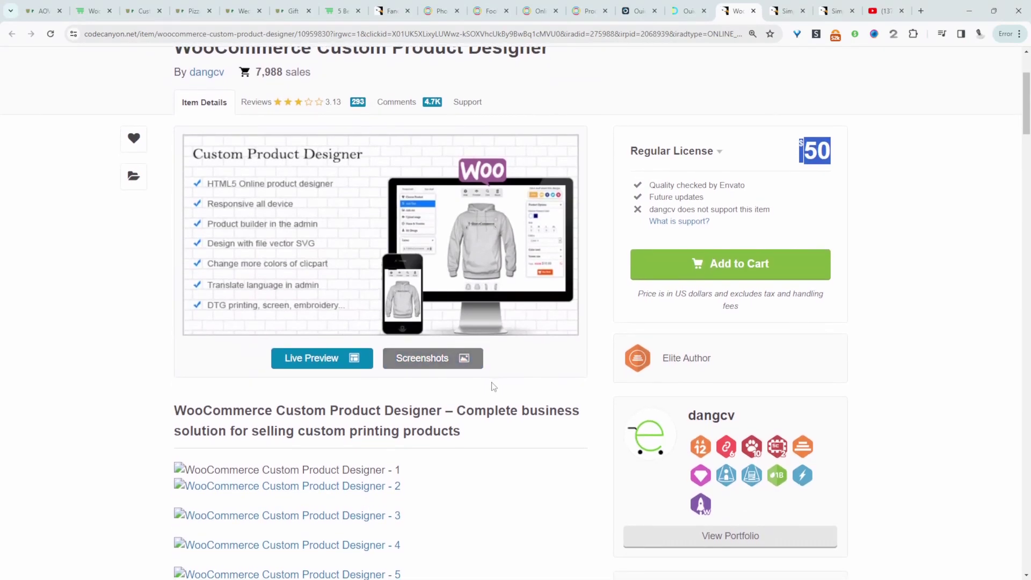
scroll(492, 386, "down", 2)
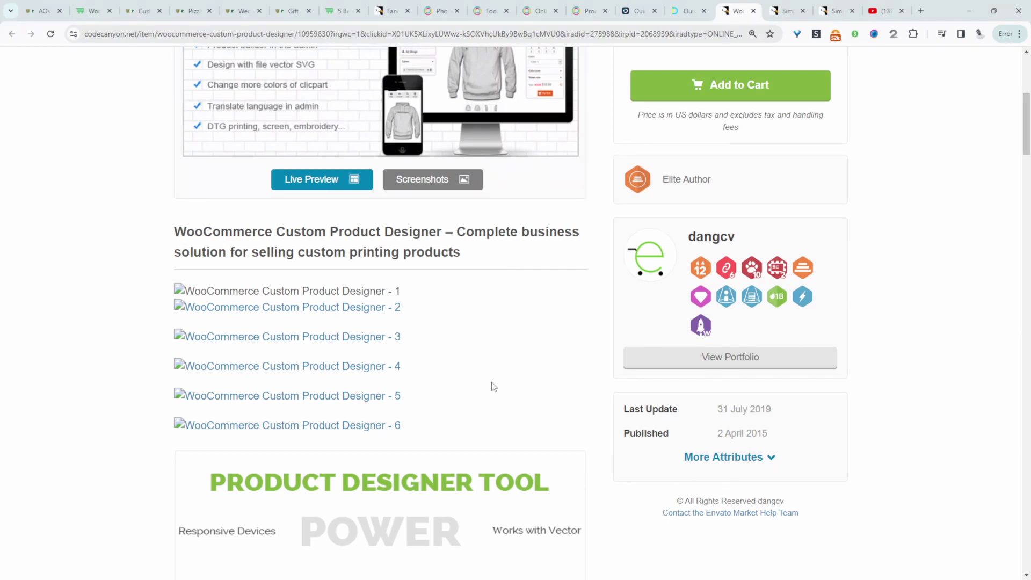
- Highlight the listing's last update date and 50 price, then move to the Simple Product Designer listing
left_click_drag(769, 440, 757, 434)
left_click_drag(772, 409, 751, 413)
left_click_drag(665, 410, 772, 410)
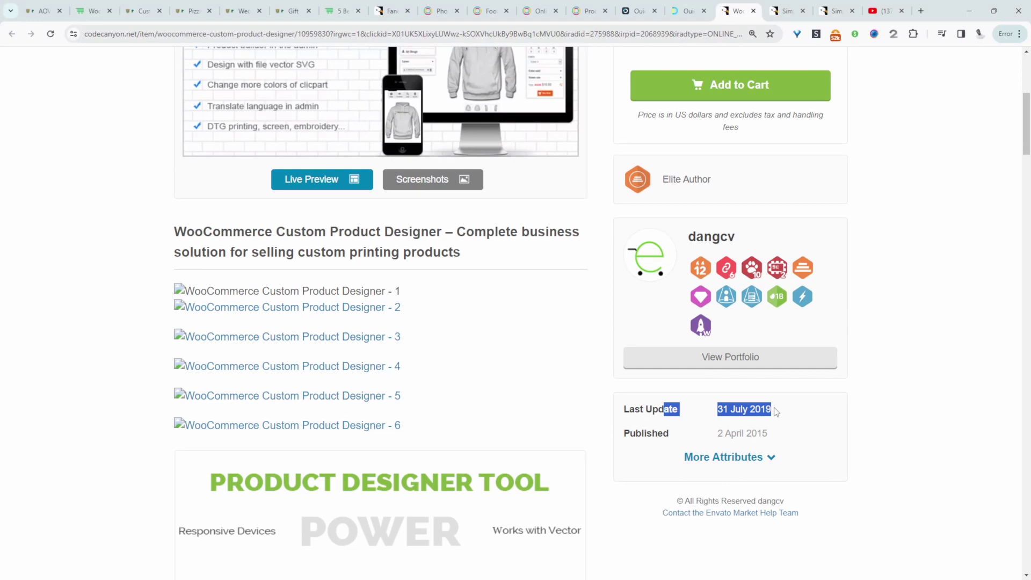
scroll(791, 305, "up", 4)
left_click(865, 296, "shift")
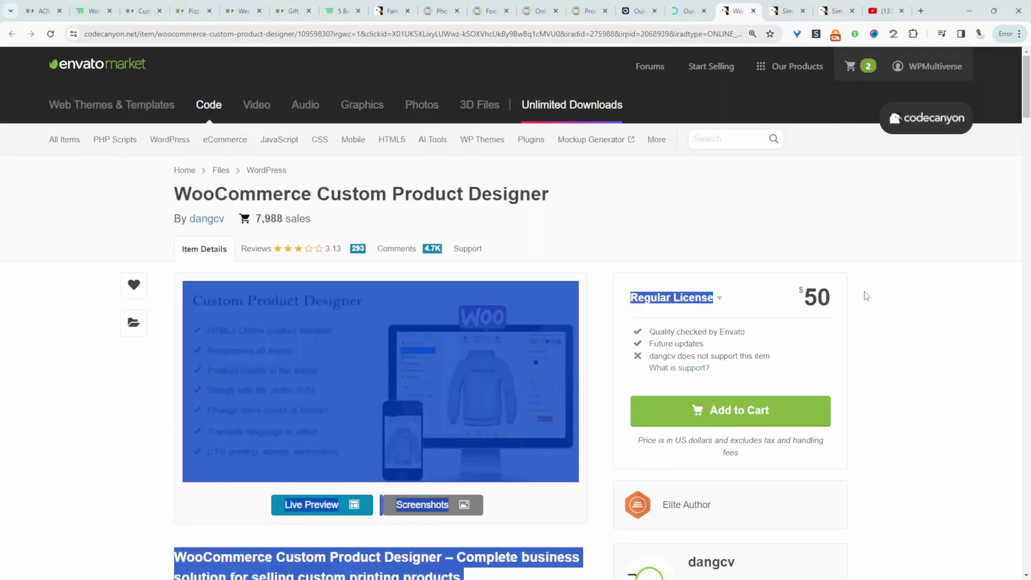
double_click(821, 290)
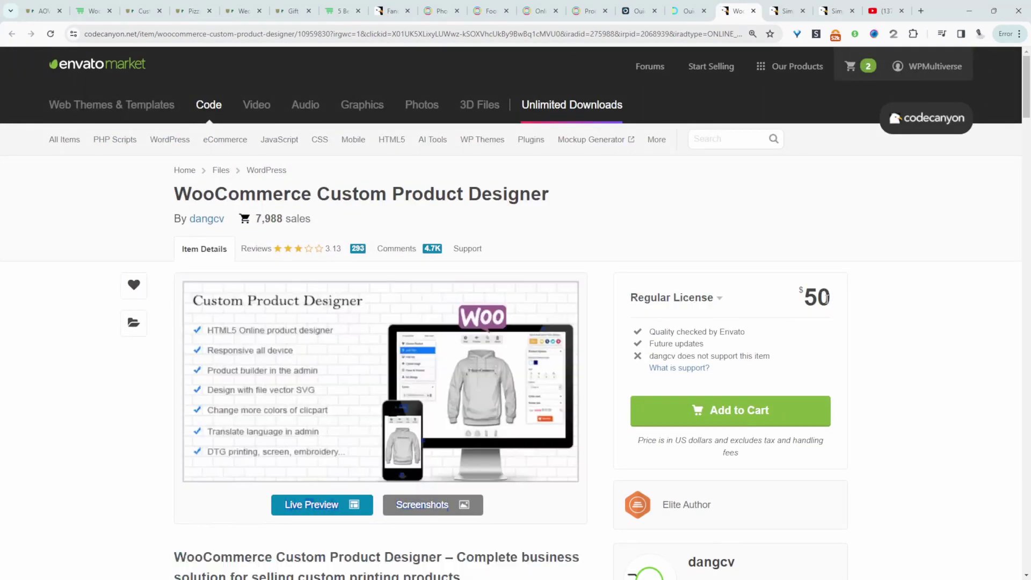
scroll(690, 295, "down", 1)
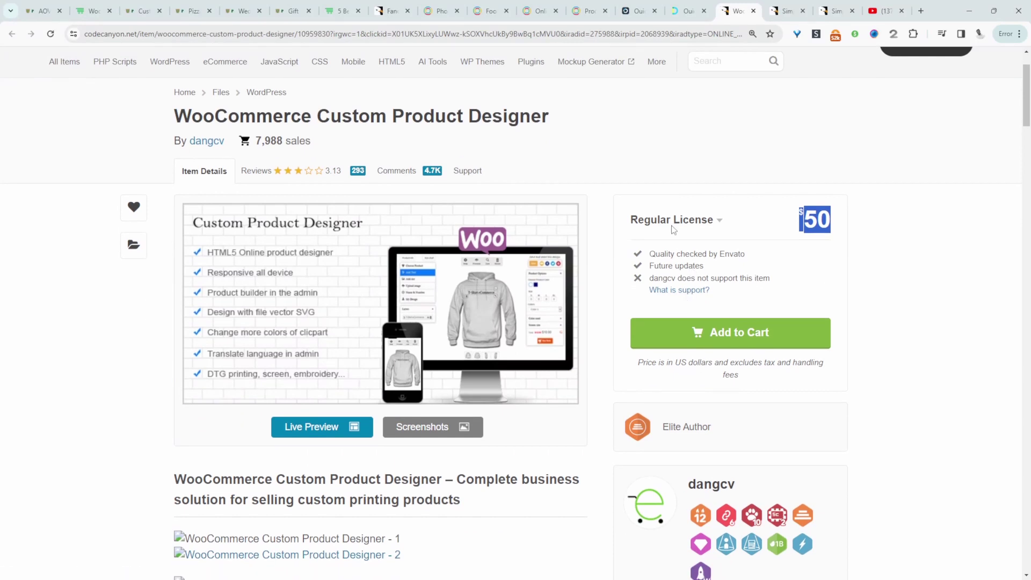
left_click(781, 11)
scroll(731, 266, "up", 1)
scroll(731, 266, "up", 2)
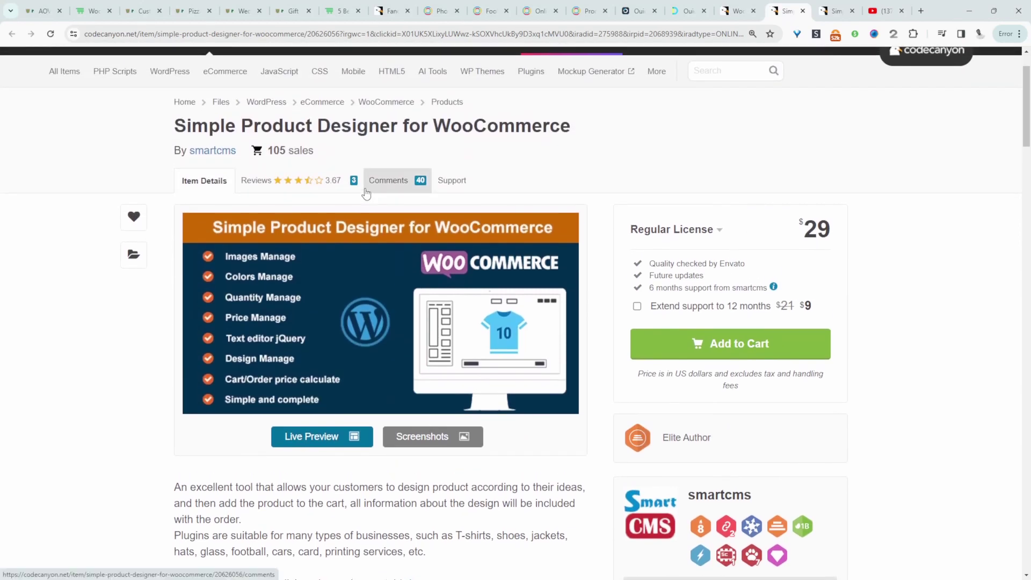
scroll(528, 158, "down", 1)
scroll(528, 157, "down", 5)
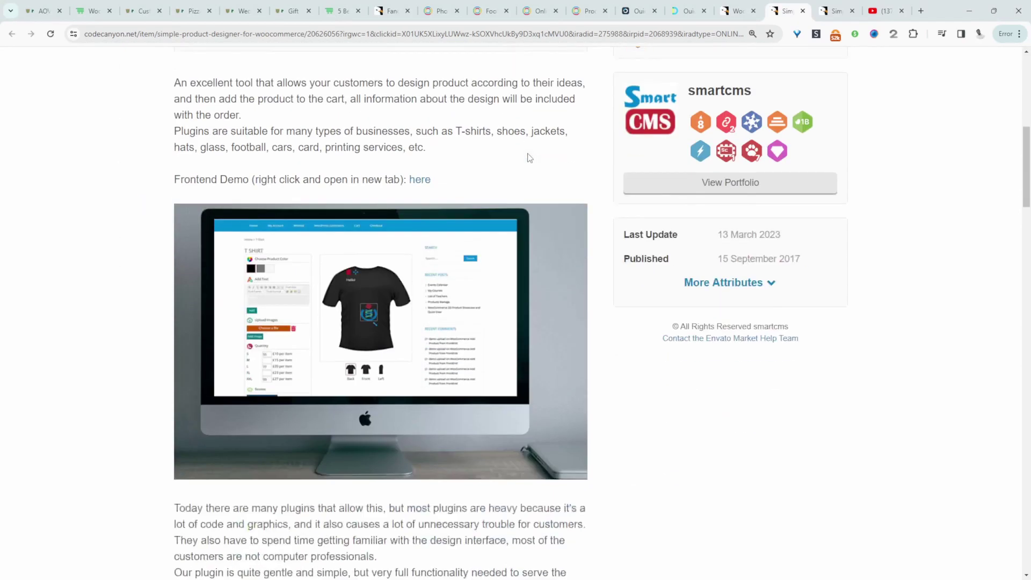
scroll(528, 158, "up", 1)
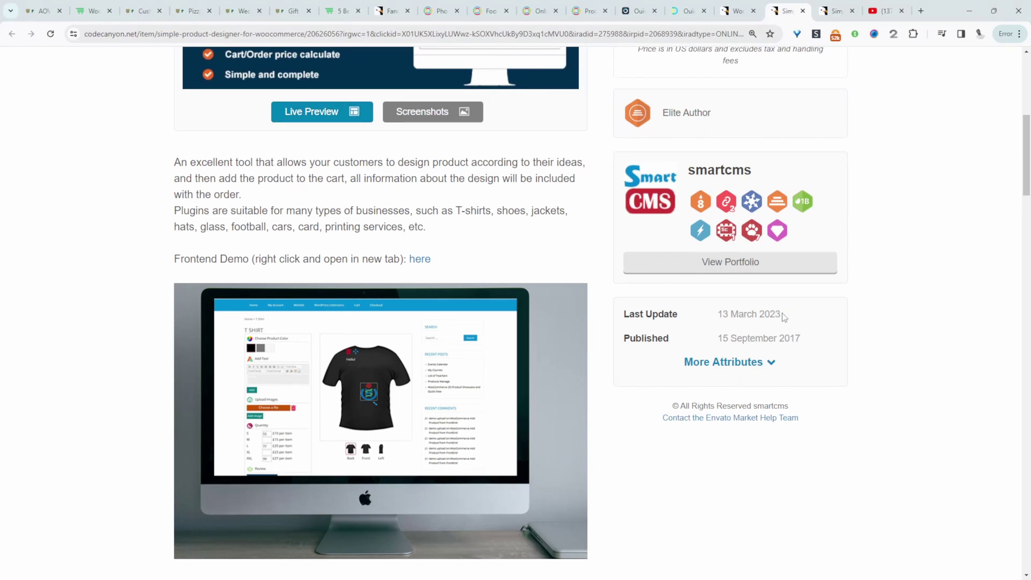
- Highlight the March 2023 update date and $29 price, then switch to the live T-shirt designer demo
left_click_drag(783, 315, 731, 315)
scroll(636, 312, "up", 3)
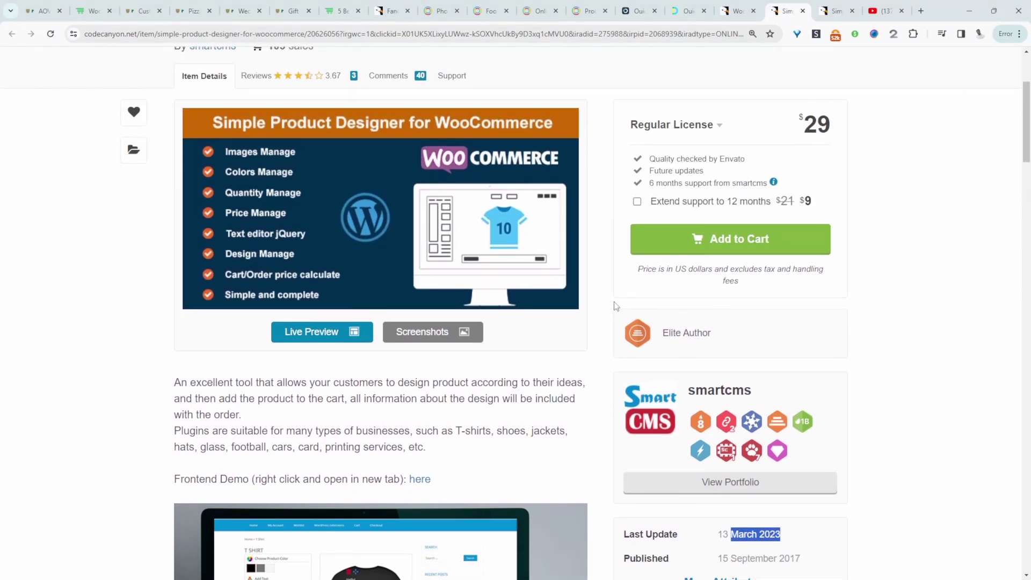
scroll(615, 306, "up", 2)
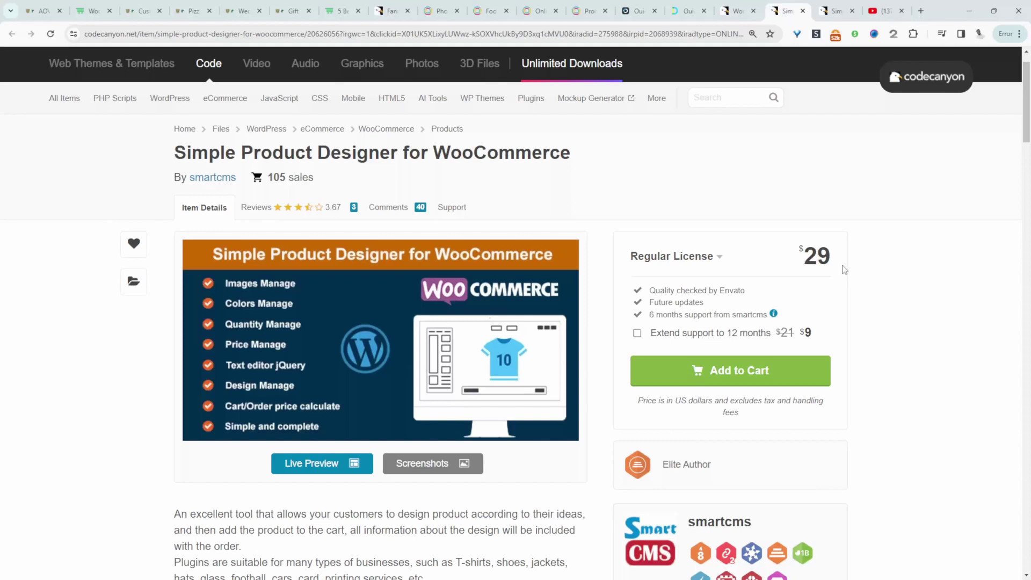
left_click_drag(838, 268, 801, 260)
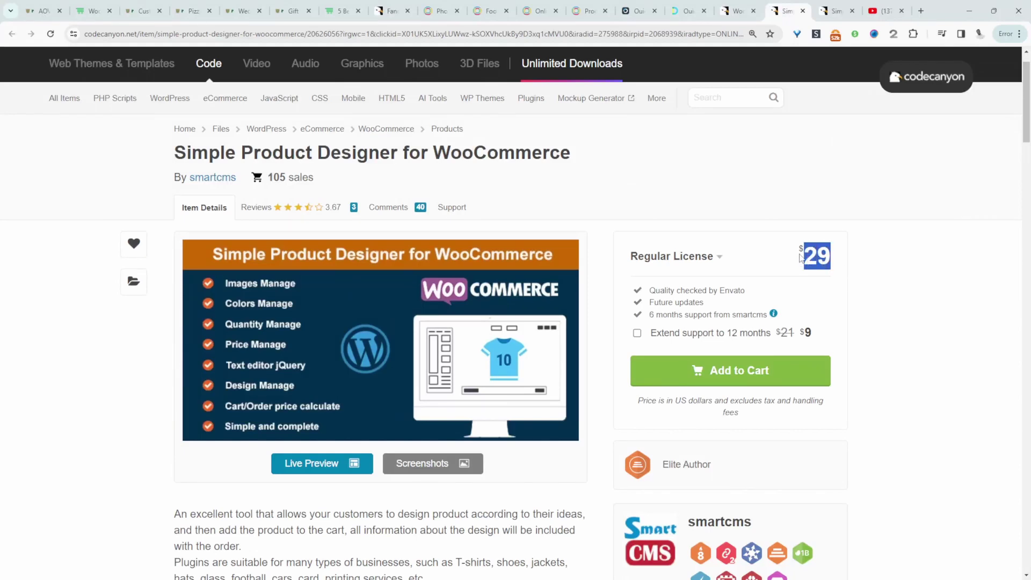
scroll(801, 258, "down", 1)
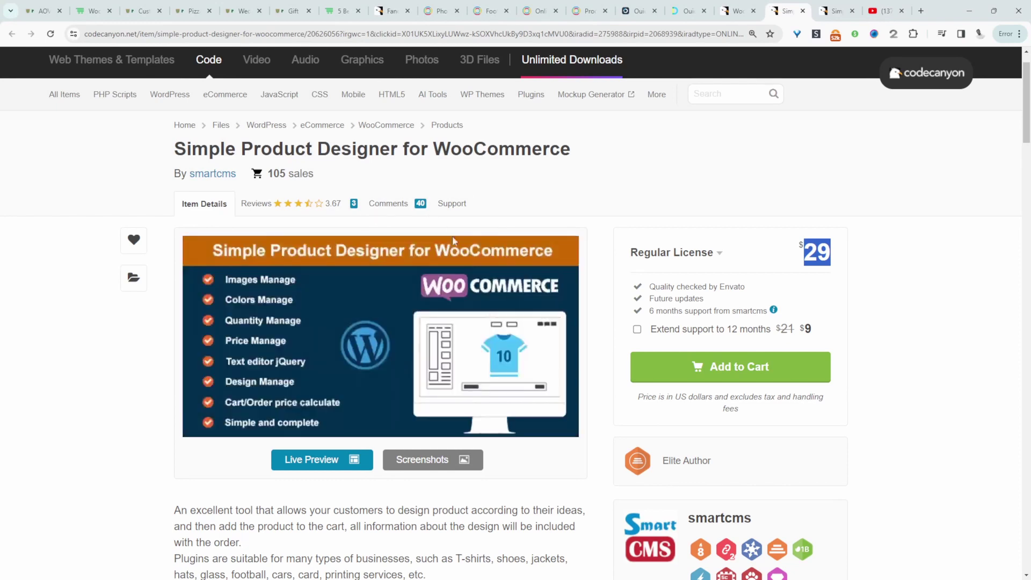
scroll(542, 329, "down", 2)
scroll(542, 328, "down", 1)
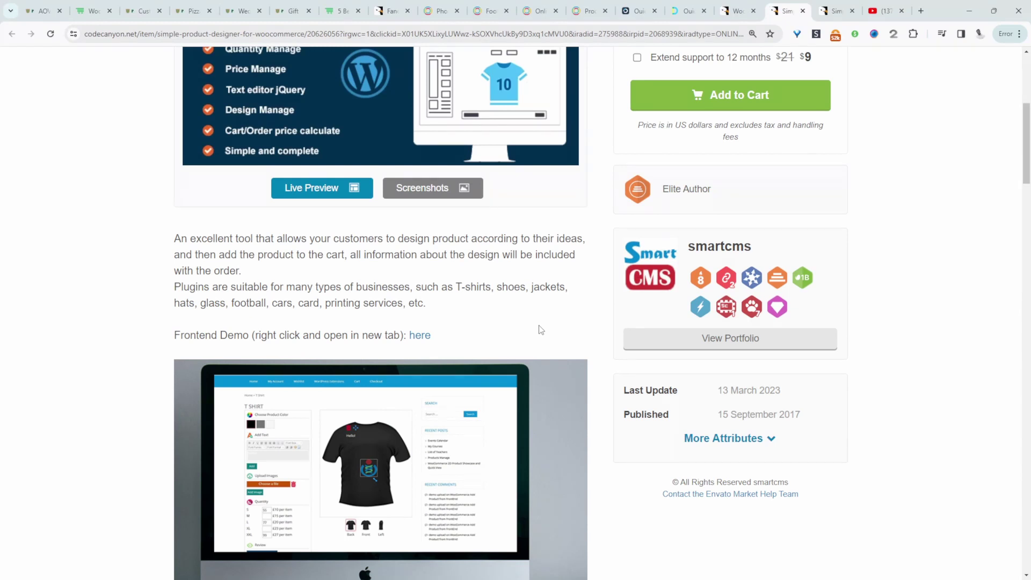
key("ctrl+Tab")
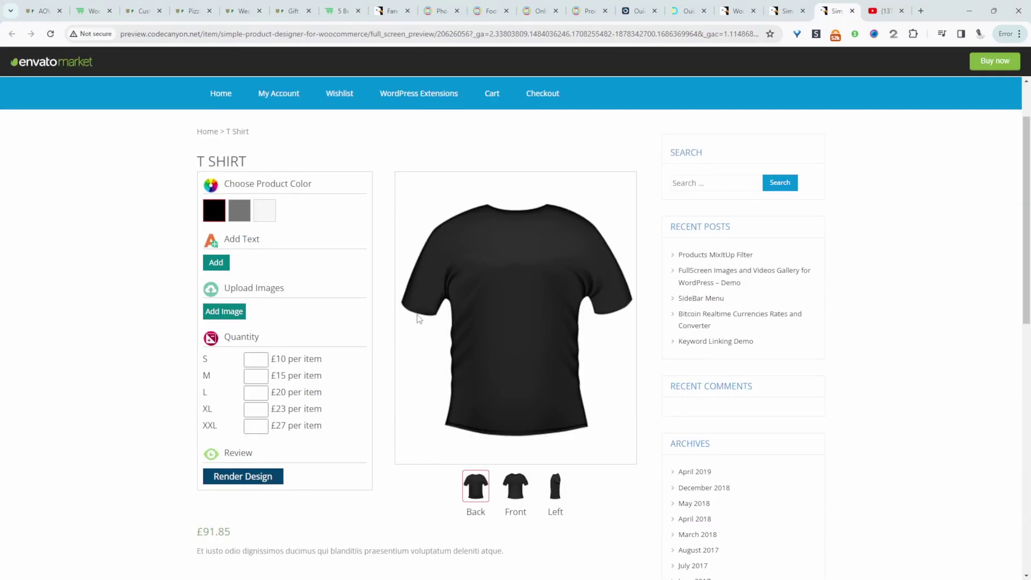
- Make the T-shirt white with Hello! on the chest and set quantities S 2 and XL 4
left_click(270, 218)
left_click(222, 268)
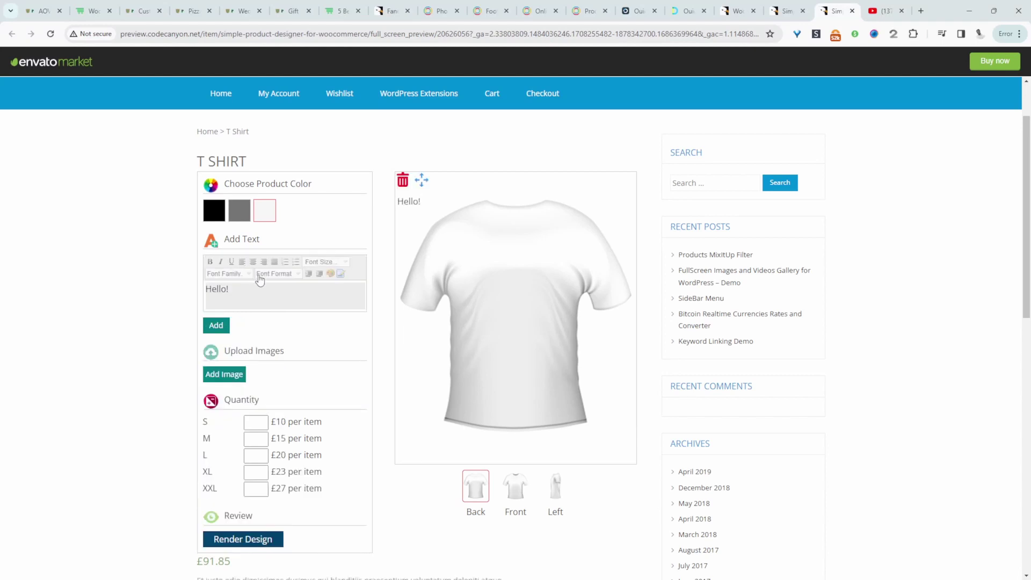
left_click_drag(421, 178, 532, 253)
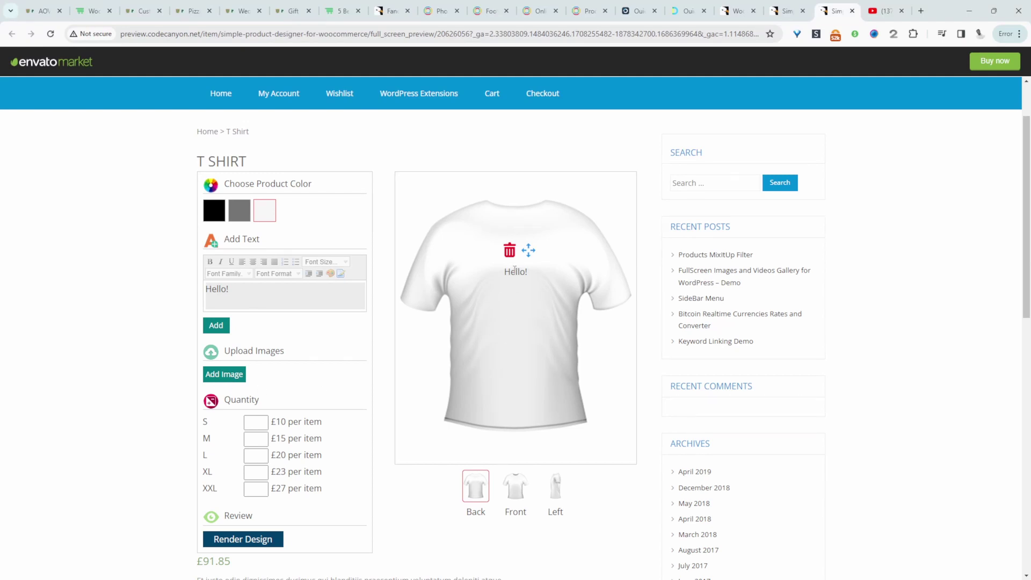
left_click(255, 423)
scroll(258, 500, "up", 1)
left_click(254, 476)
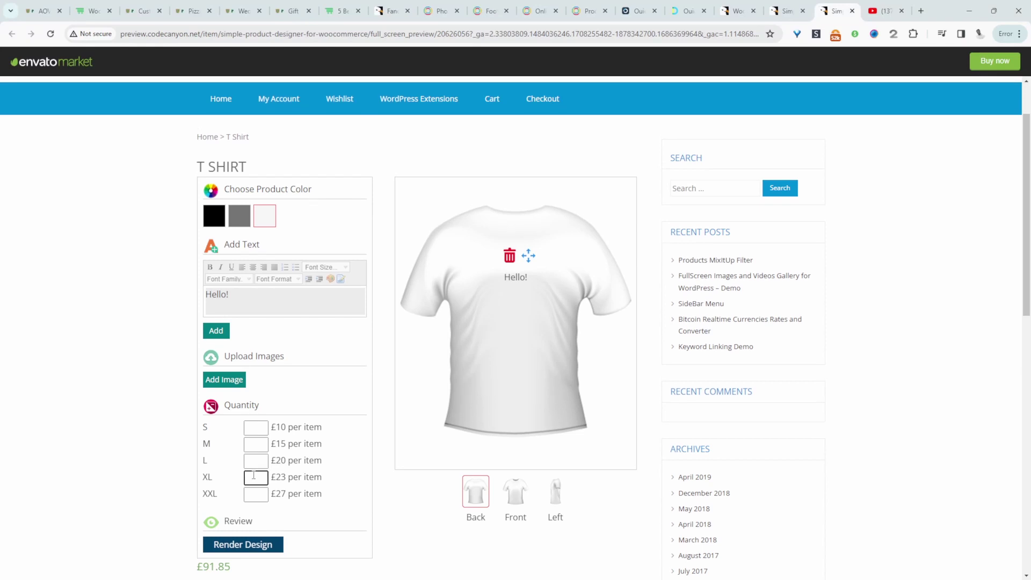
type("4")
left_click(258, 431)
type("2")
scroll(283, 448, "down", 3)
- Render the design review and add the customised T-shirt to the cart
left_click(246, 305)
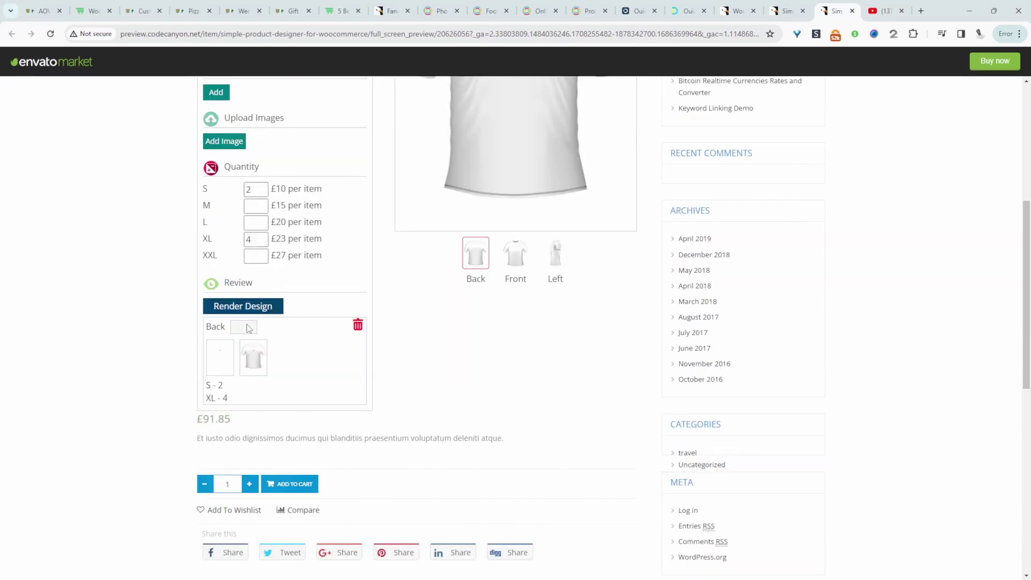
scroll(298, 386, "down", 1)
left_click(305, 406)
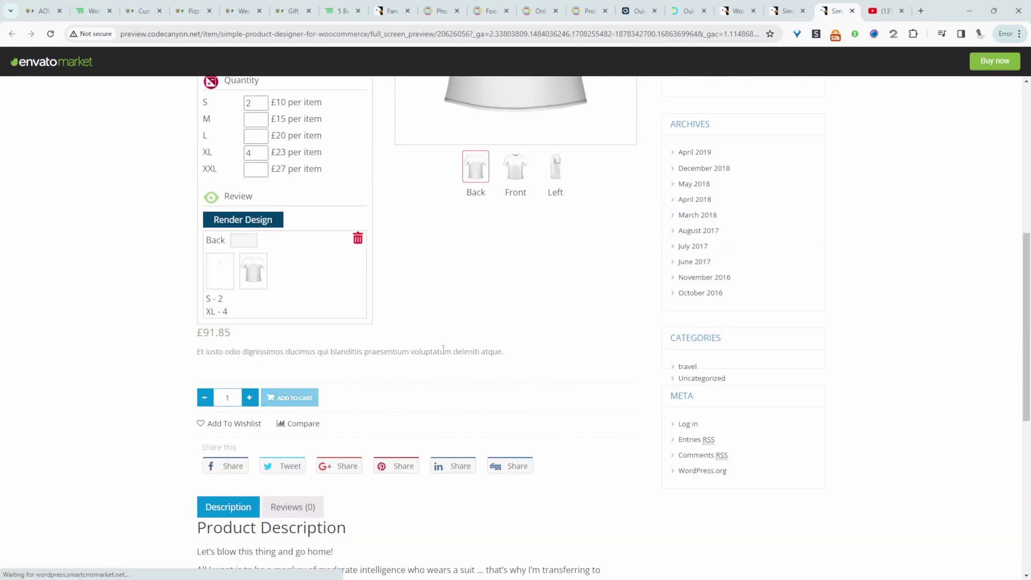